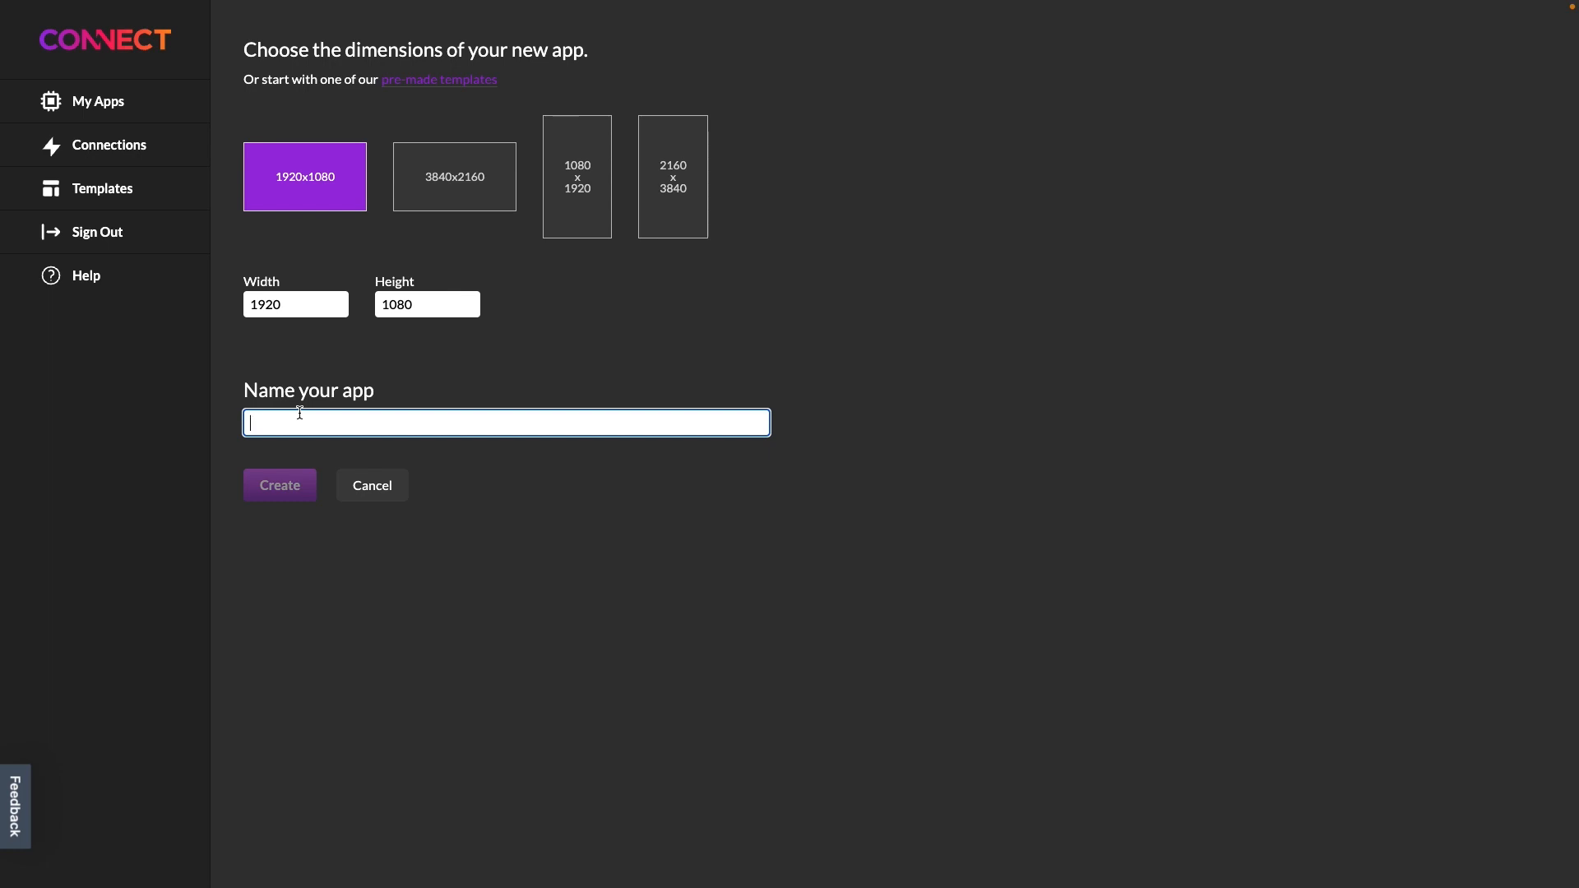
Name the new 1920x1080 app "Calendars" and create it
type("endars")
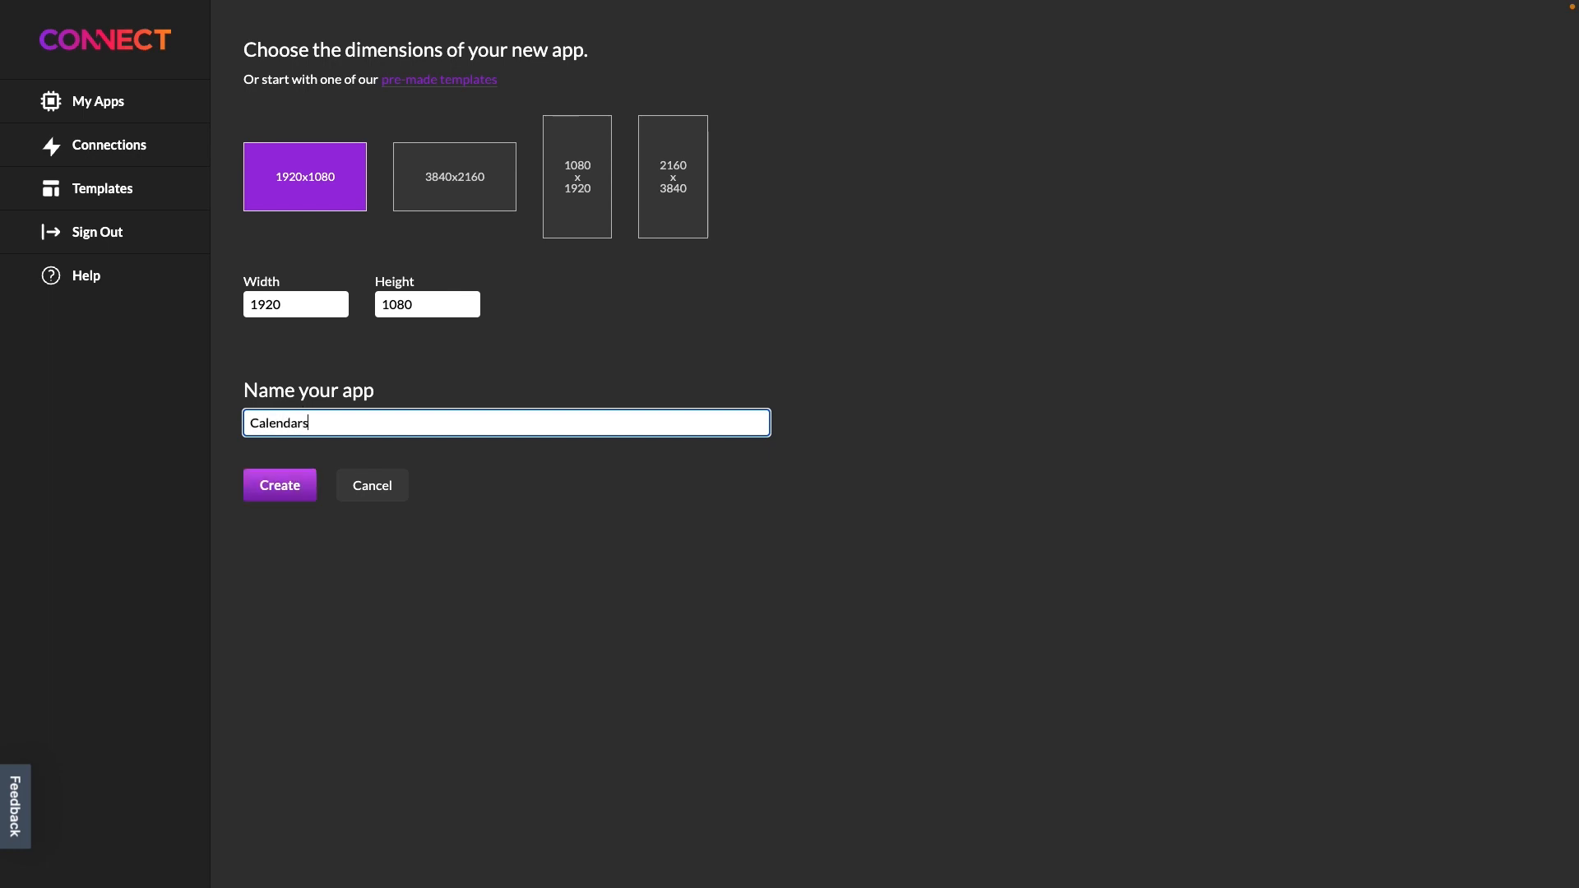
key("Return")
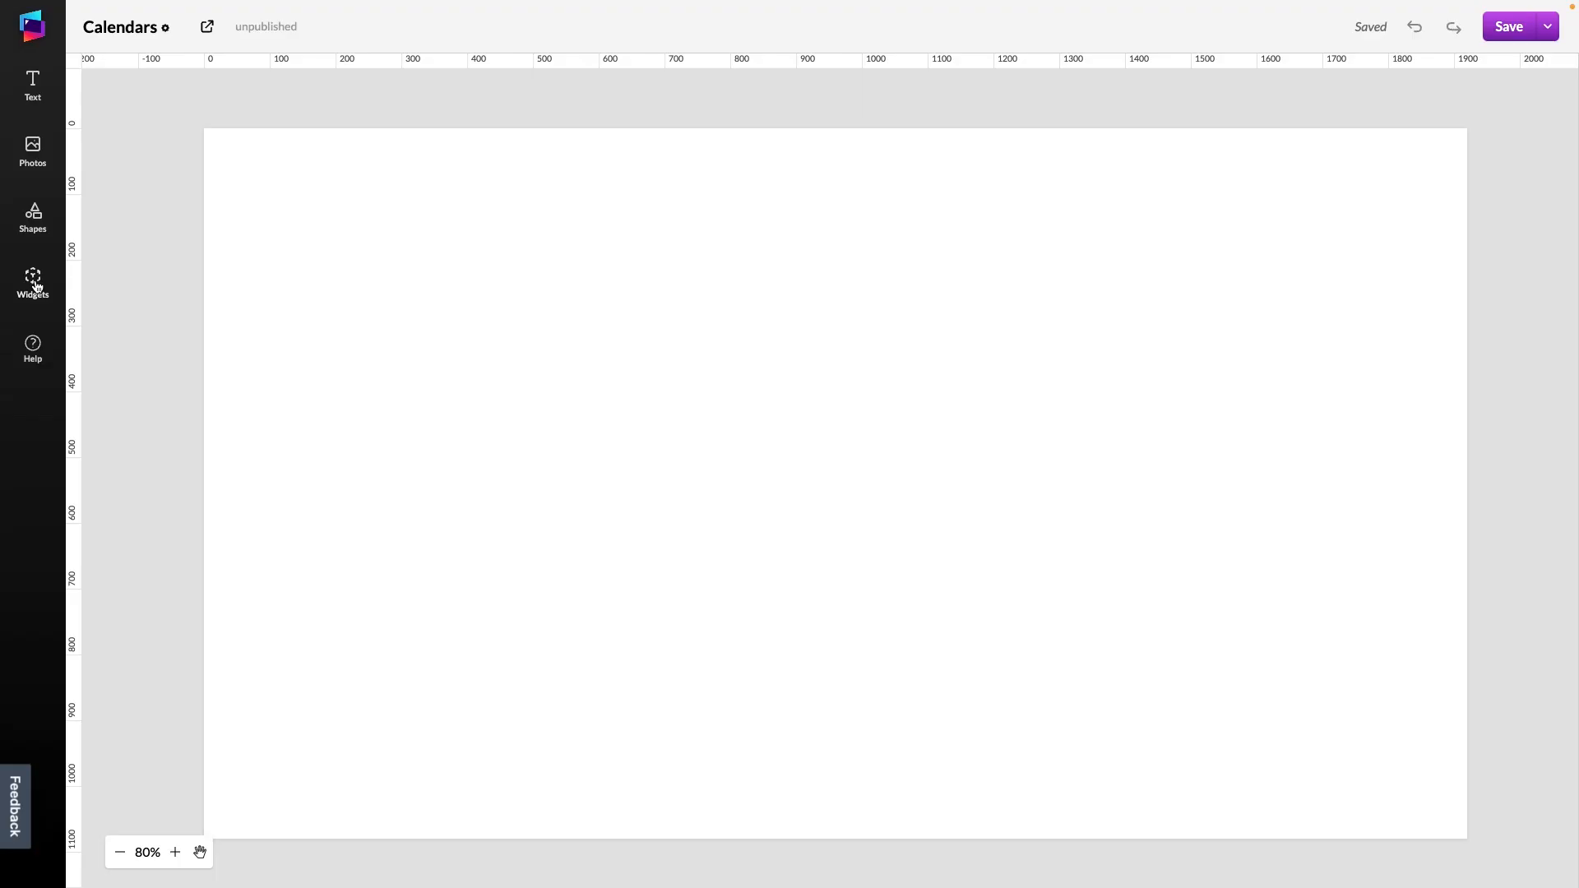
Add an Event calendar widget to the canvas
left_click(34, 282)
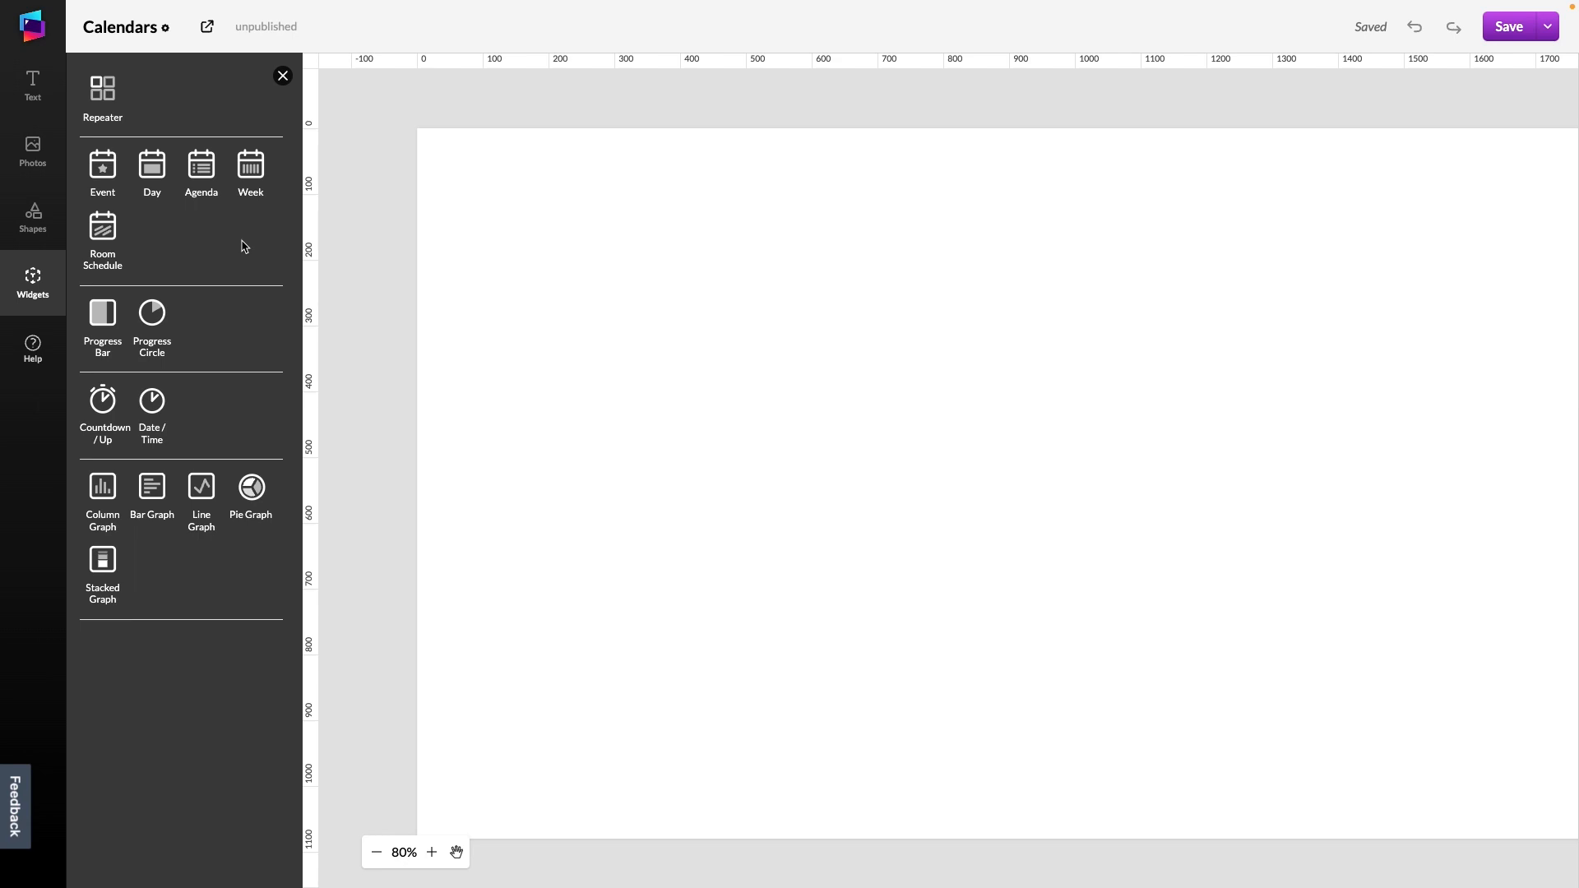
left_click(97, 171)
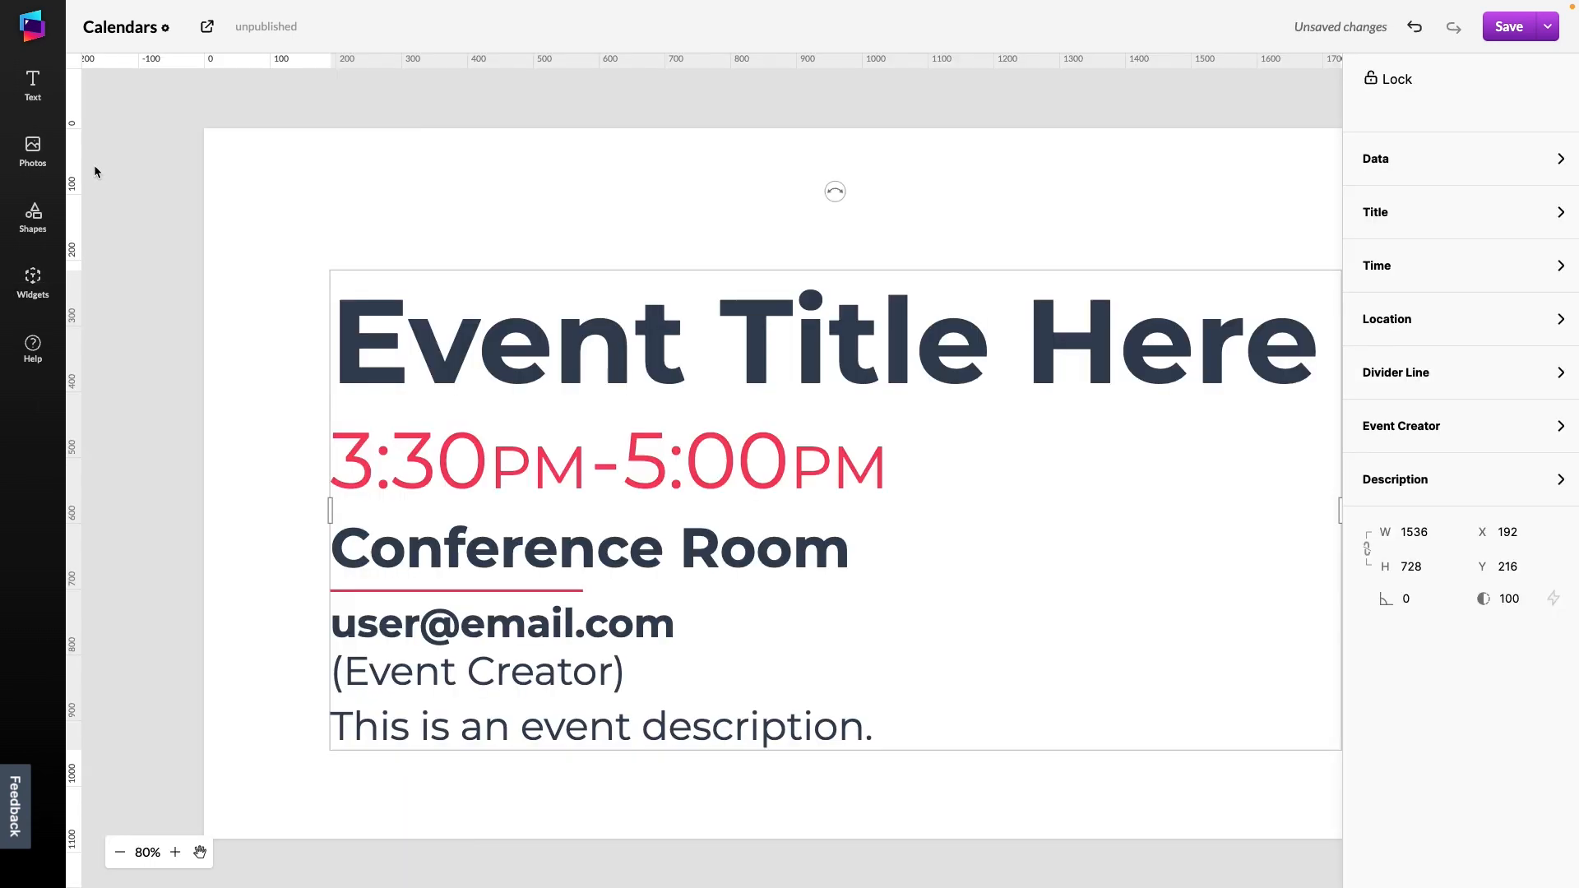
Move the Event widget up to about Y 144 and save the app
left_click_drag(412, 200, 345, 172)
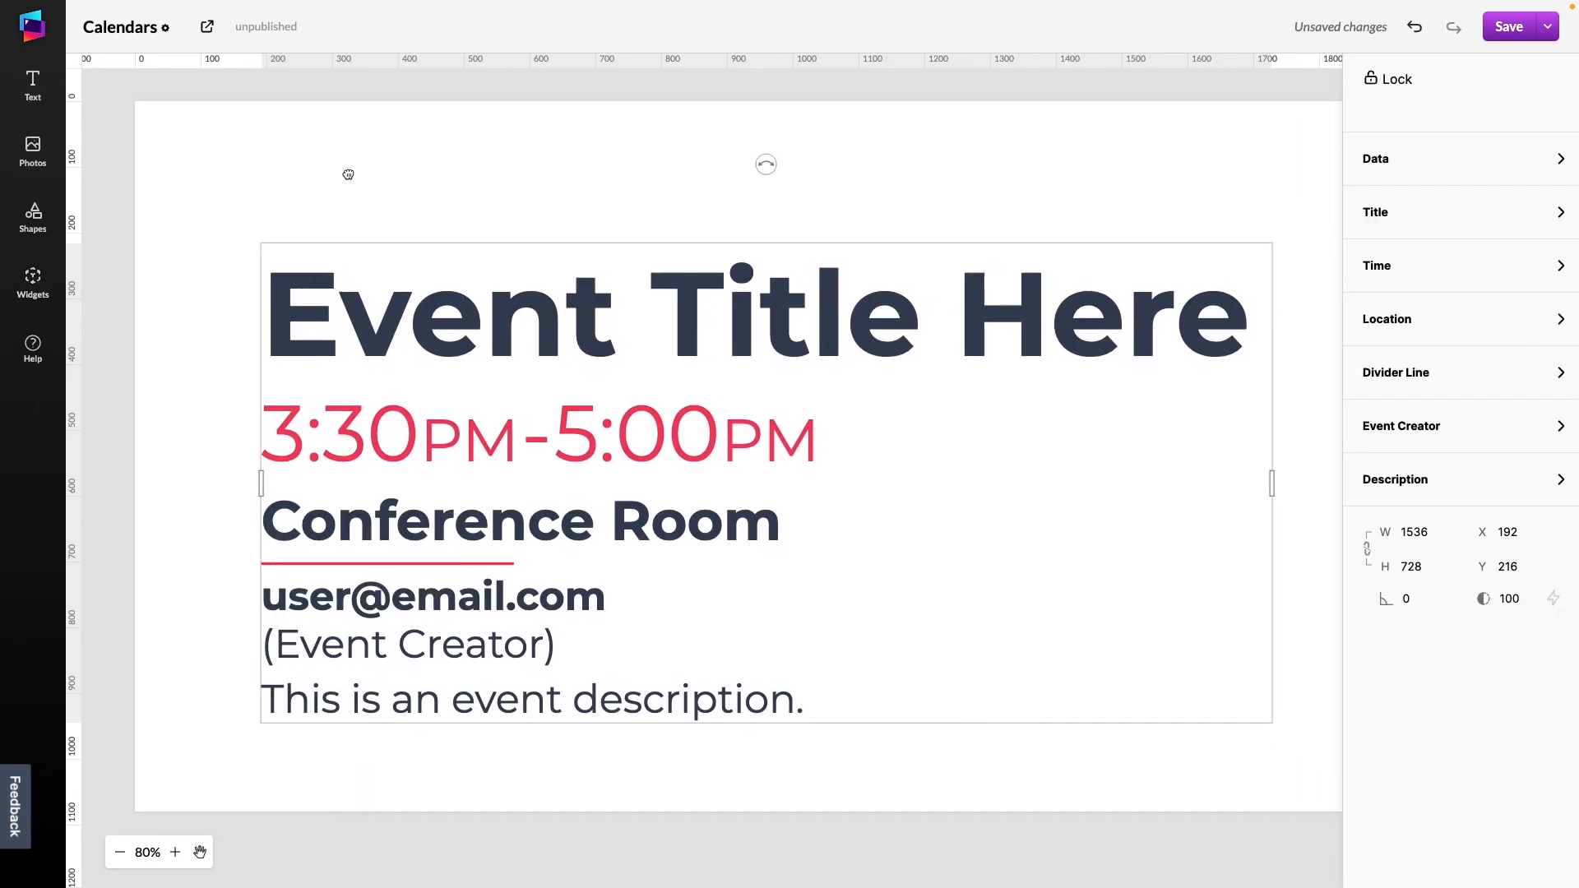
left_click_drag(546, 282, 539, 235)
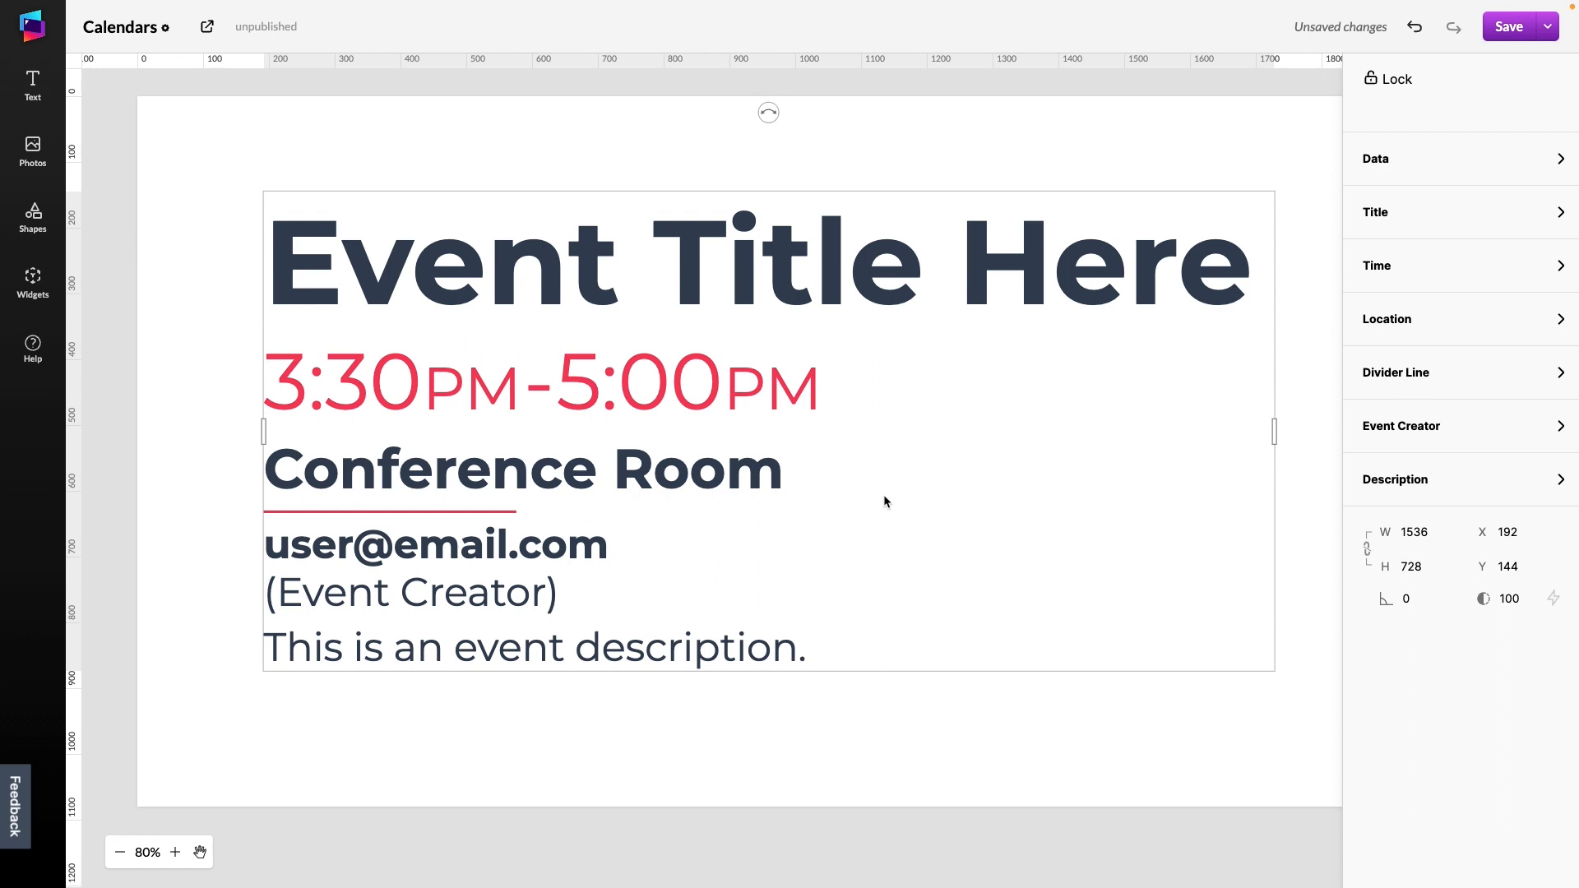
key("ctrl+s")
Change the event title font to B612
left_click(1400, 221)
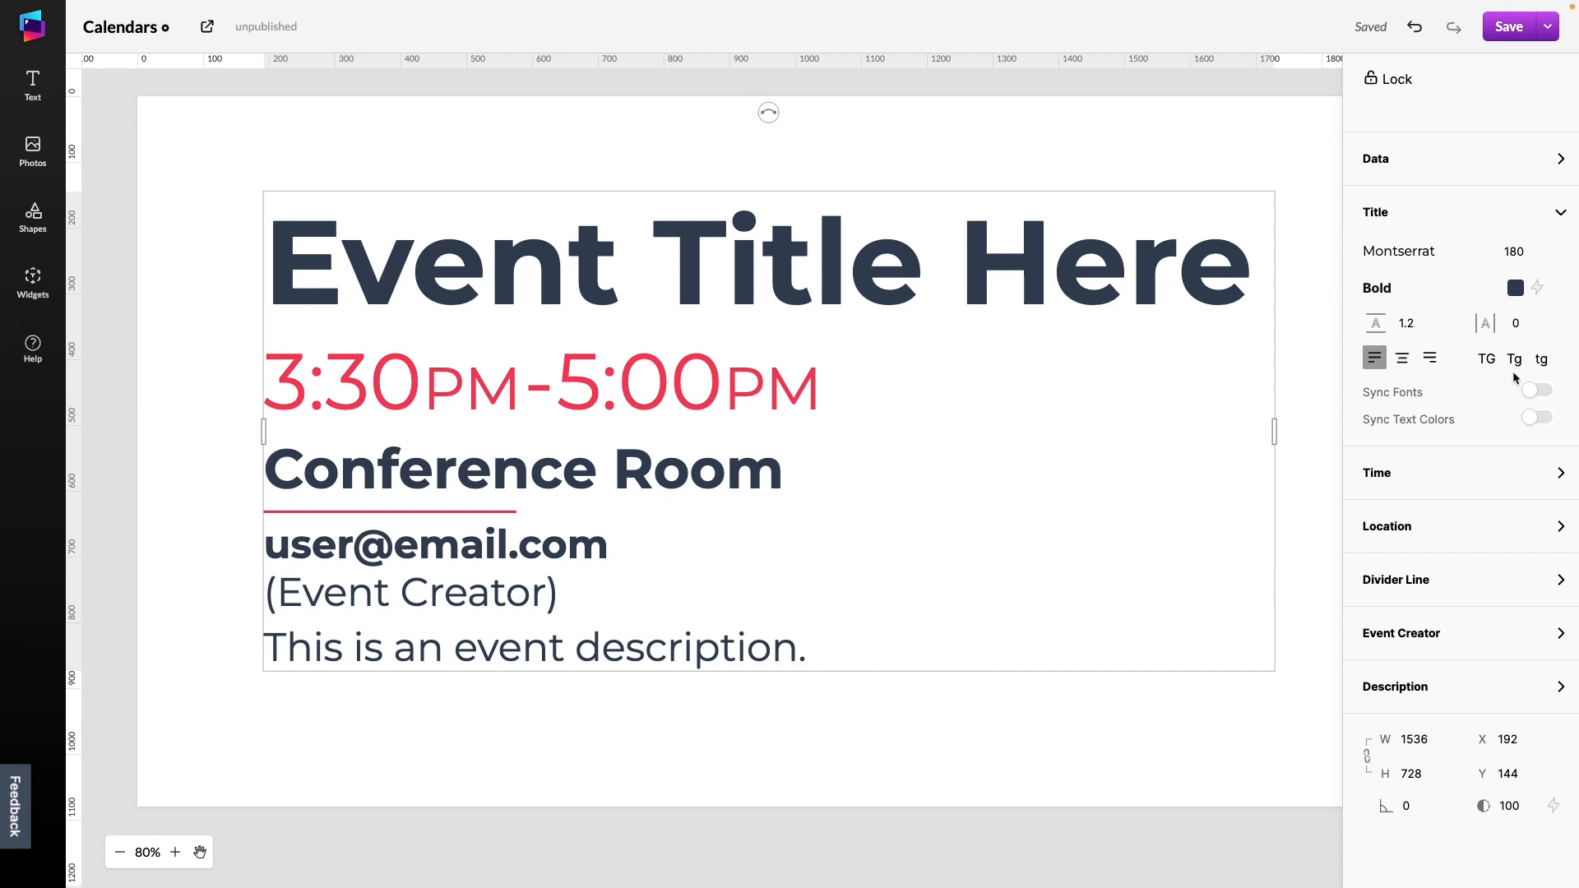
left_click(1414, 250)
left_click(1422, 336)
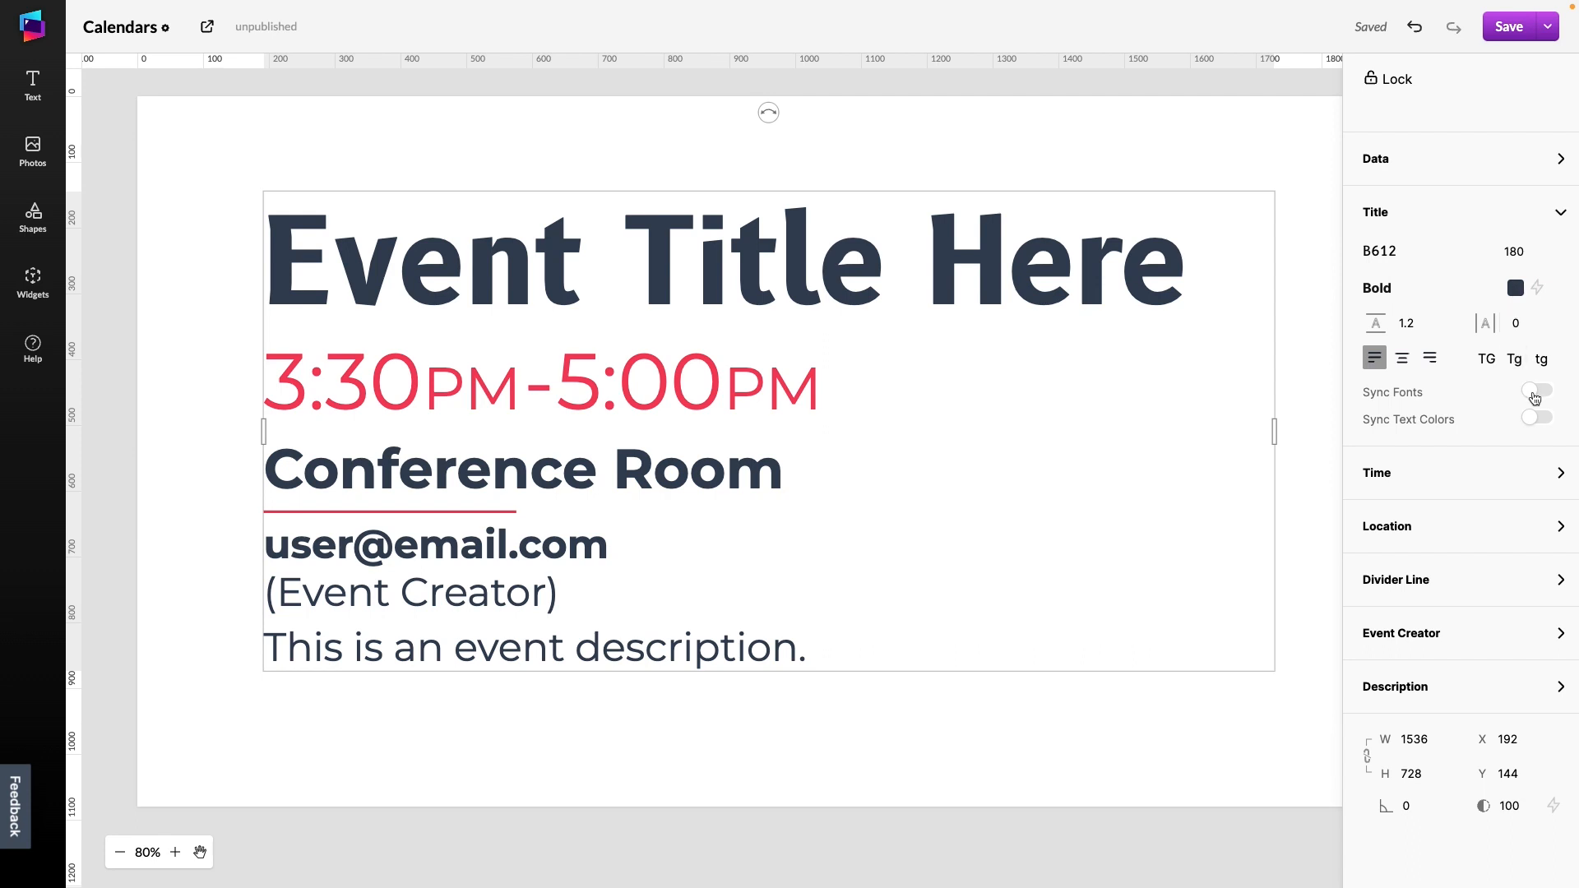
Turn on Sync Fonts and Sync Text Colors for the widget, then switch both toggles off again
left_click(1535, 391)
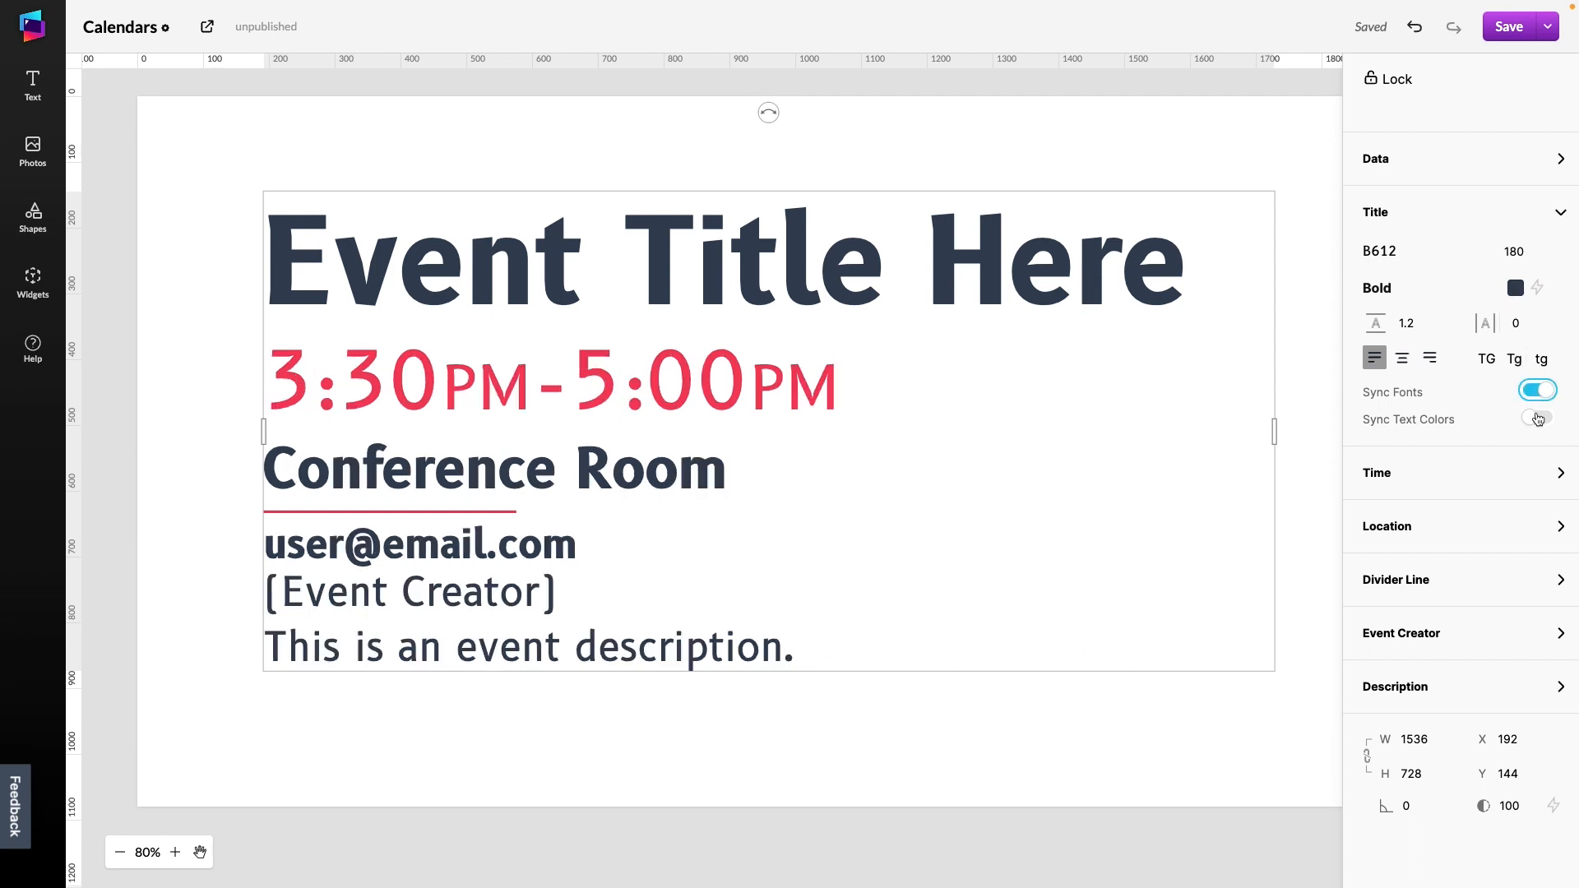
left_click(1537, 419)
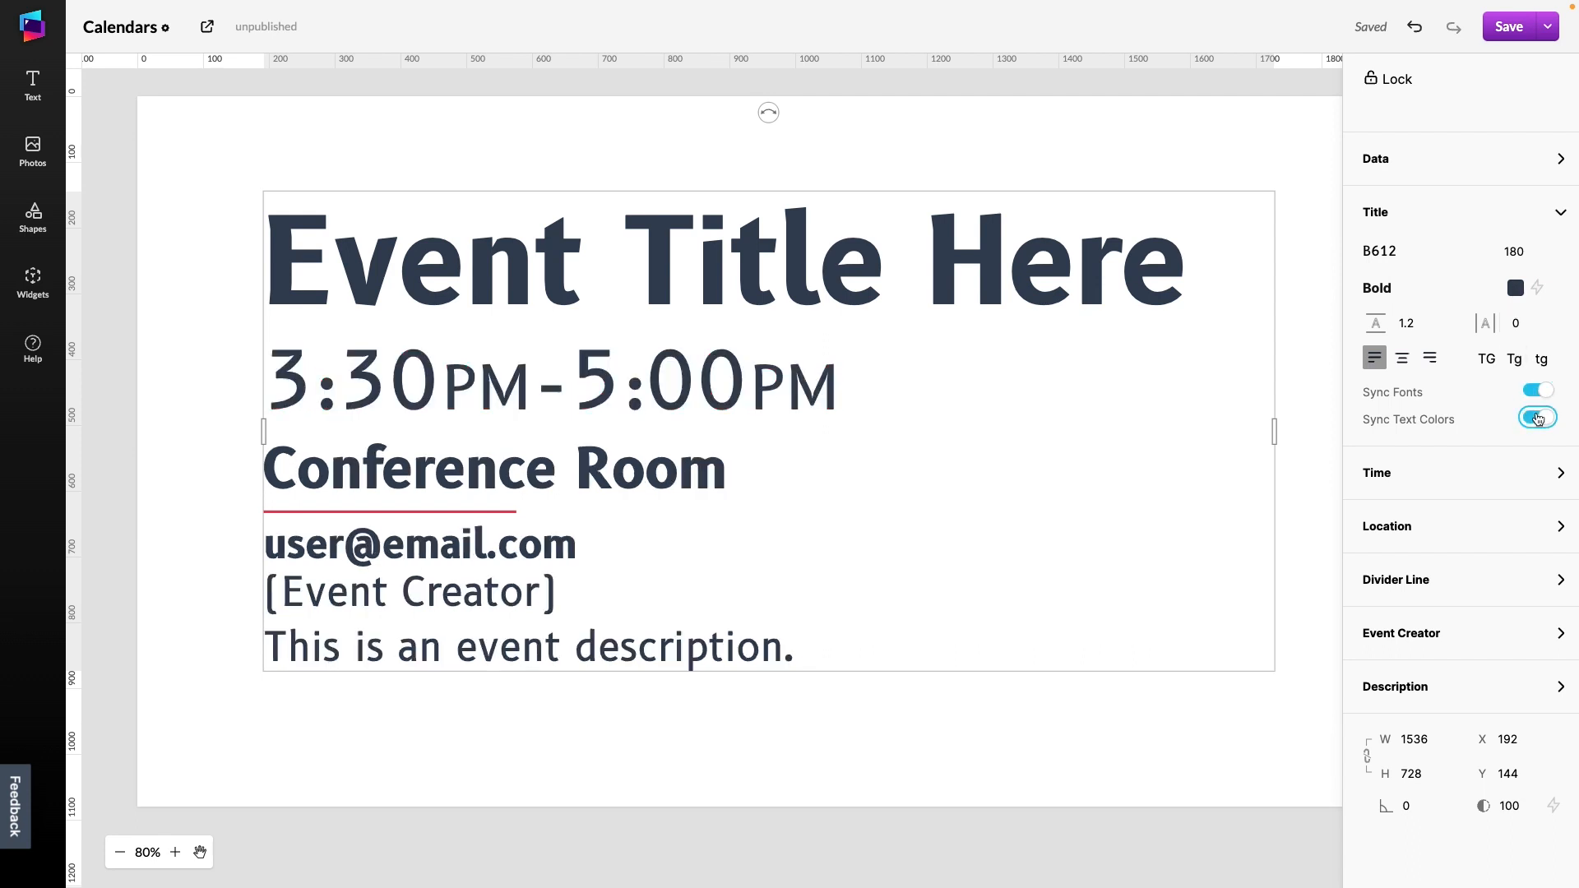
left_click(1537, 419)
left_click(1537, 392)
Set the event title text color to red
left_click(1516, 289)
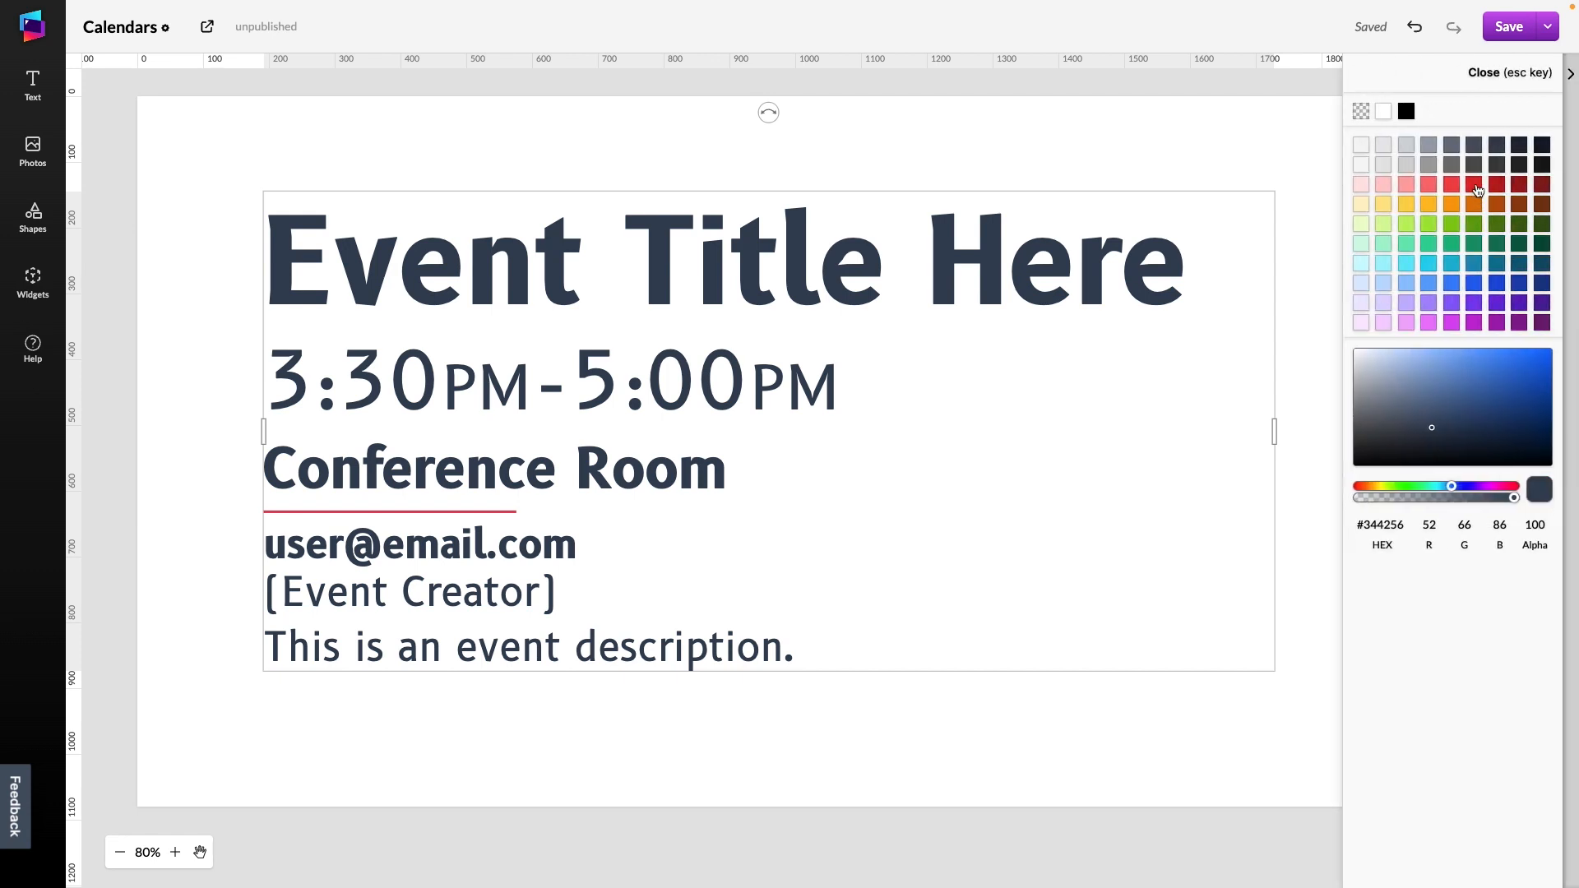
left_click(1473, 184)
left_click(1458, 69)
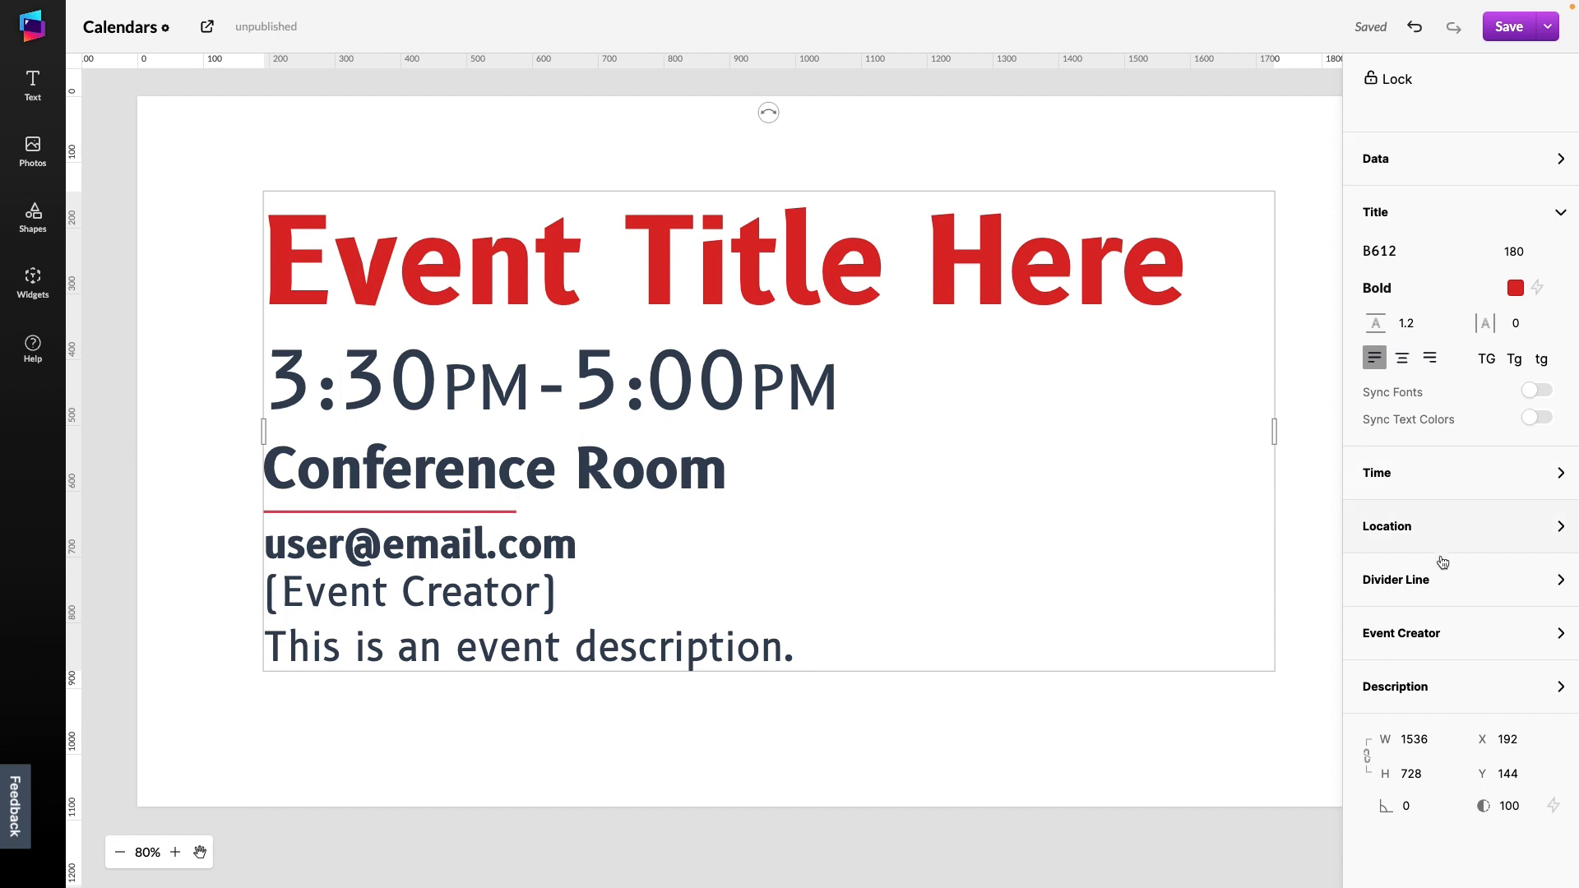
Toggle the divider line's visibility off and back on several times
left_click(1447, 587)
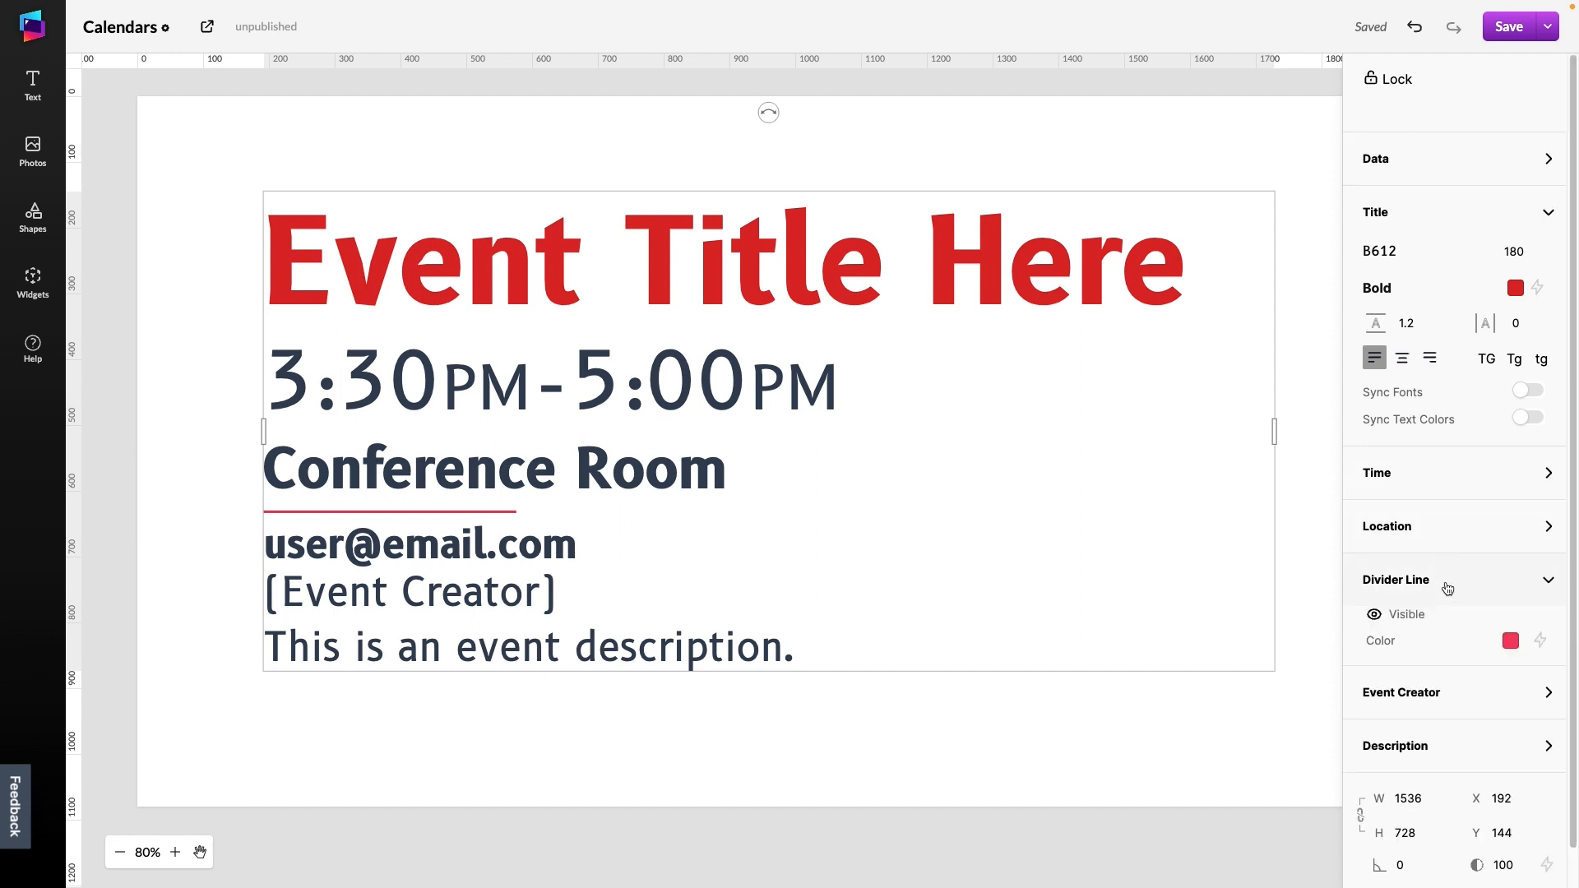
left_click(1374, 615)
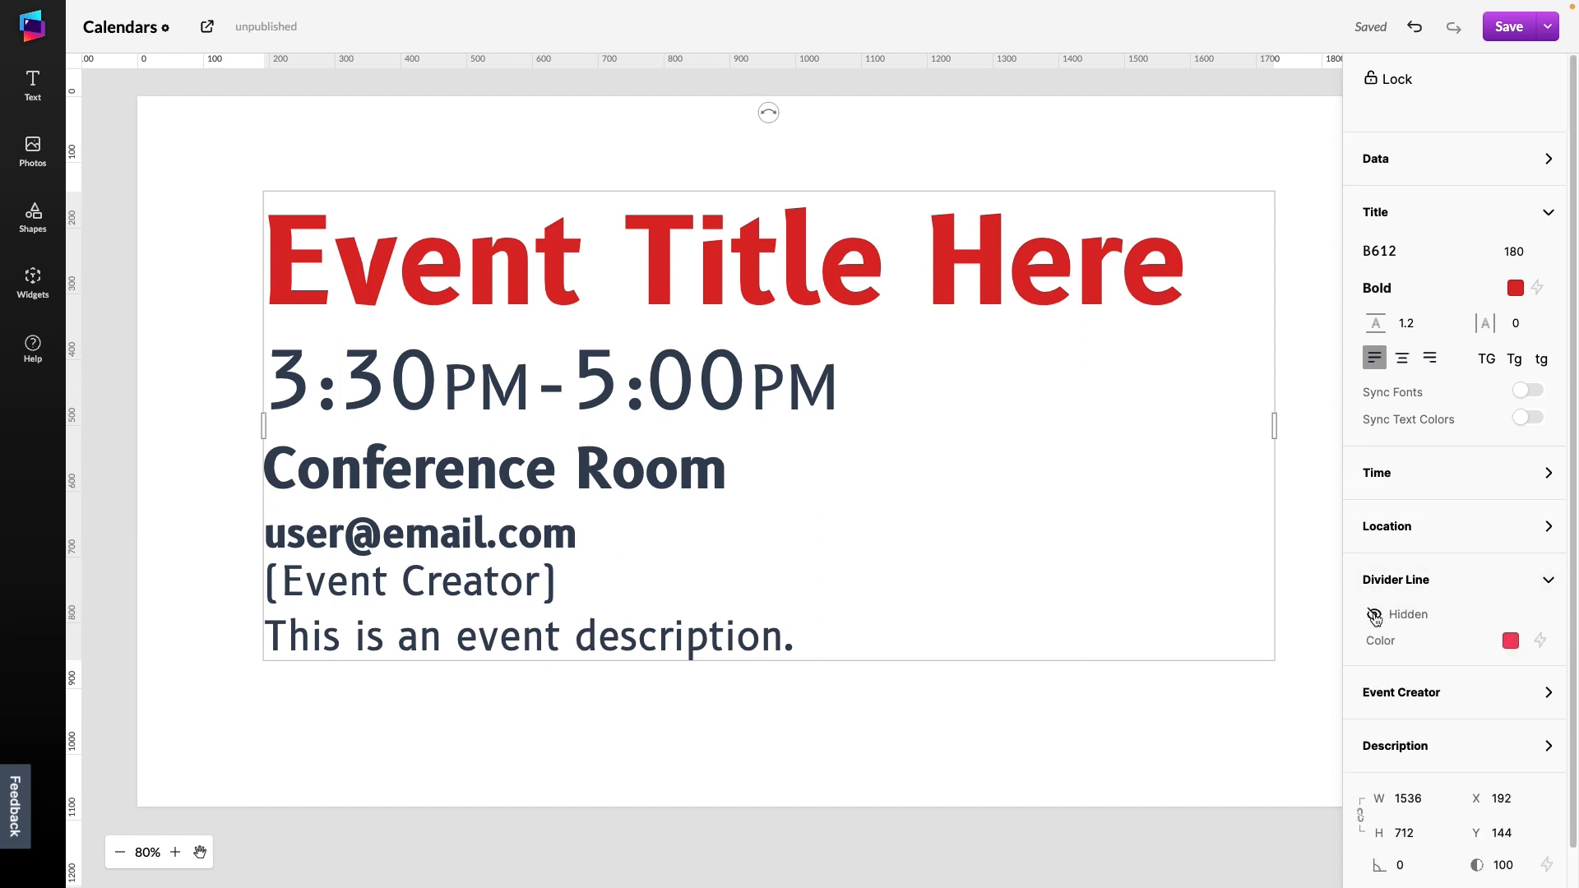
left_click(1374, 616)
left_click(1374, 615)
left_click(1374, 615)
left_click(1375, 615)
left_click(1374, 615)
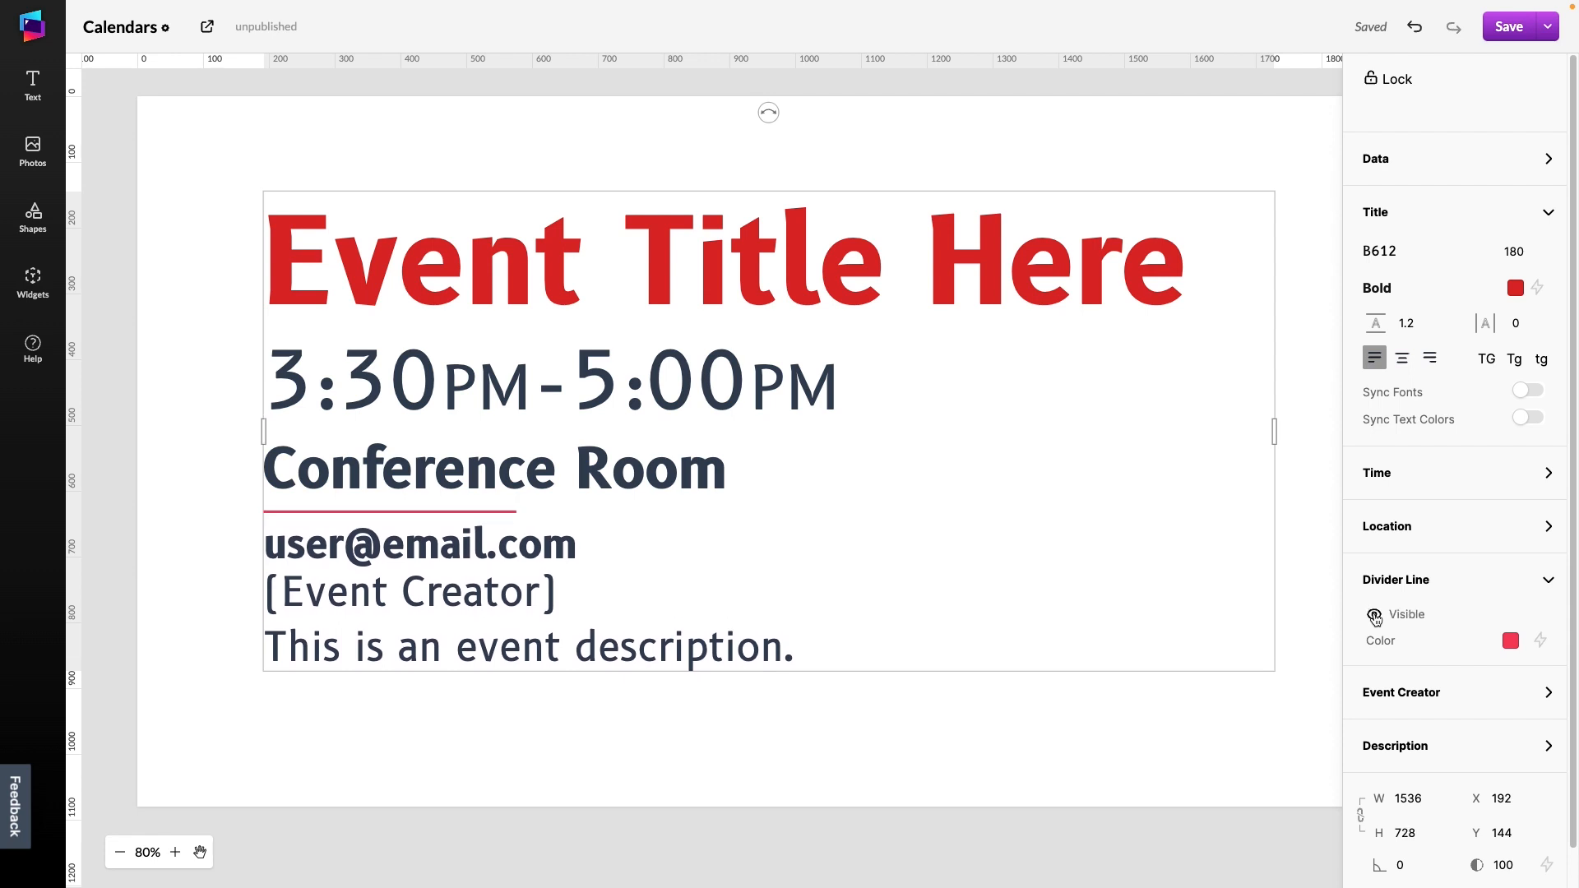
Make the location text color transparent
left_click(1463, 543)
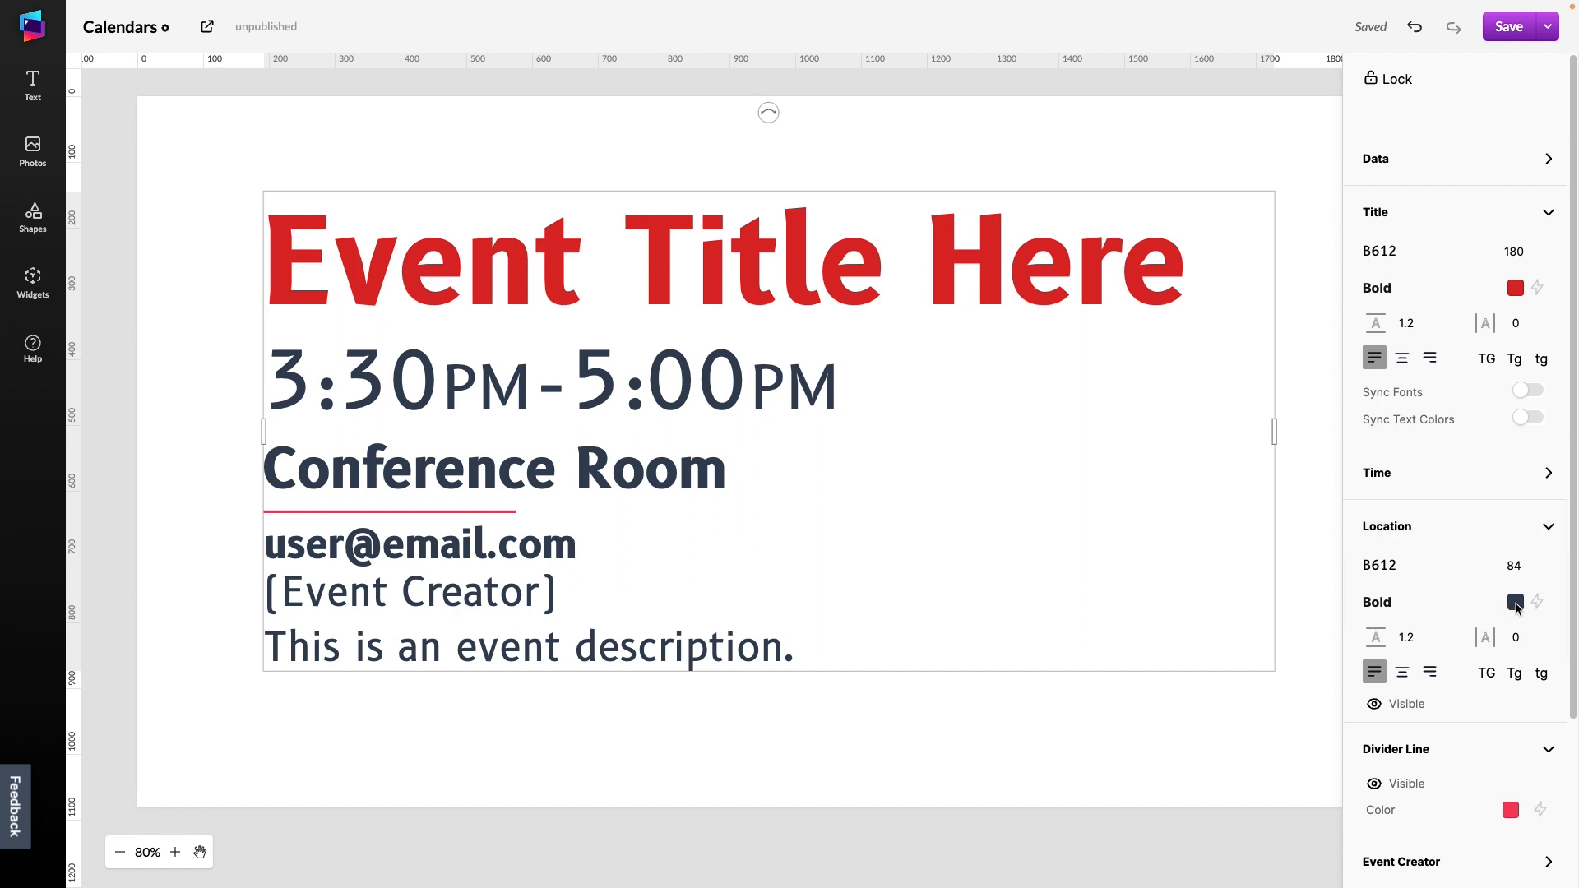
left_click(1516, 604)
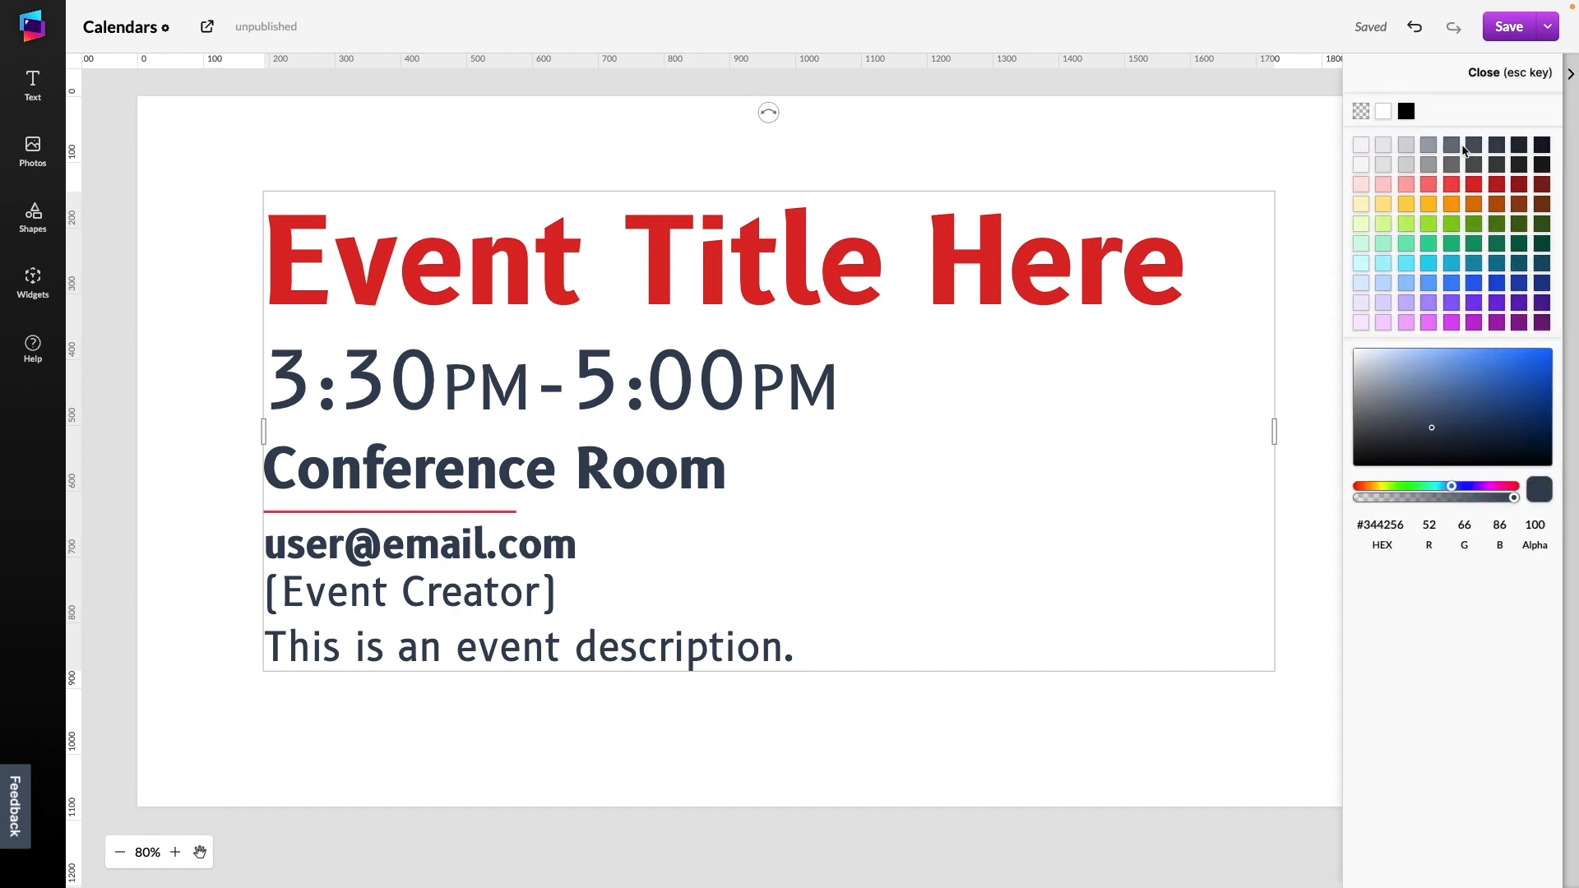
left_click(1361, 112)
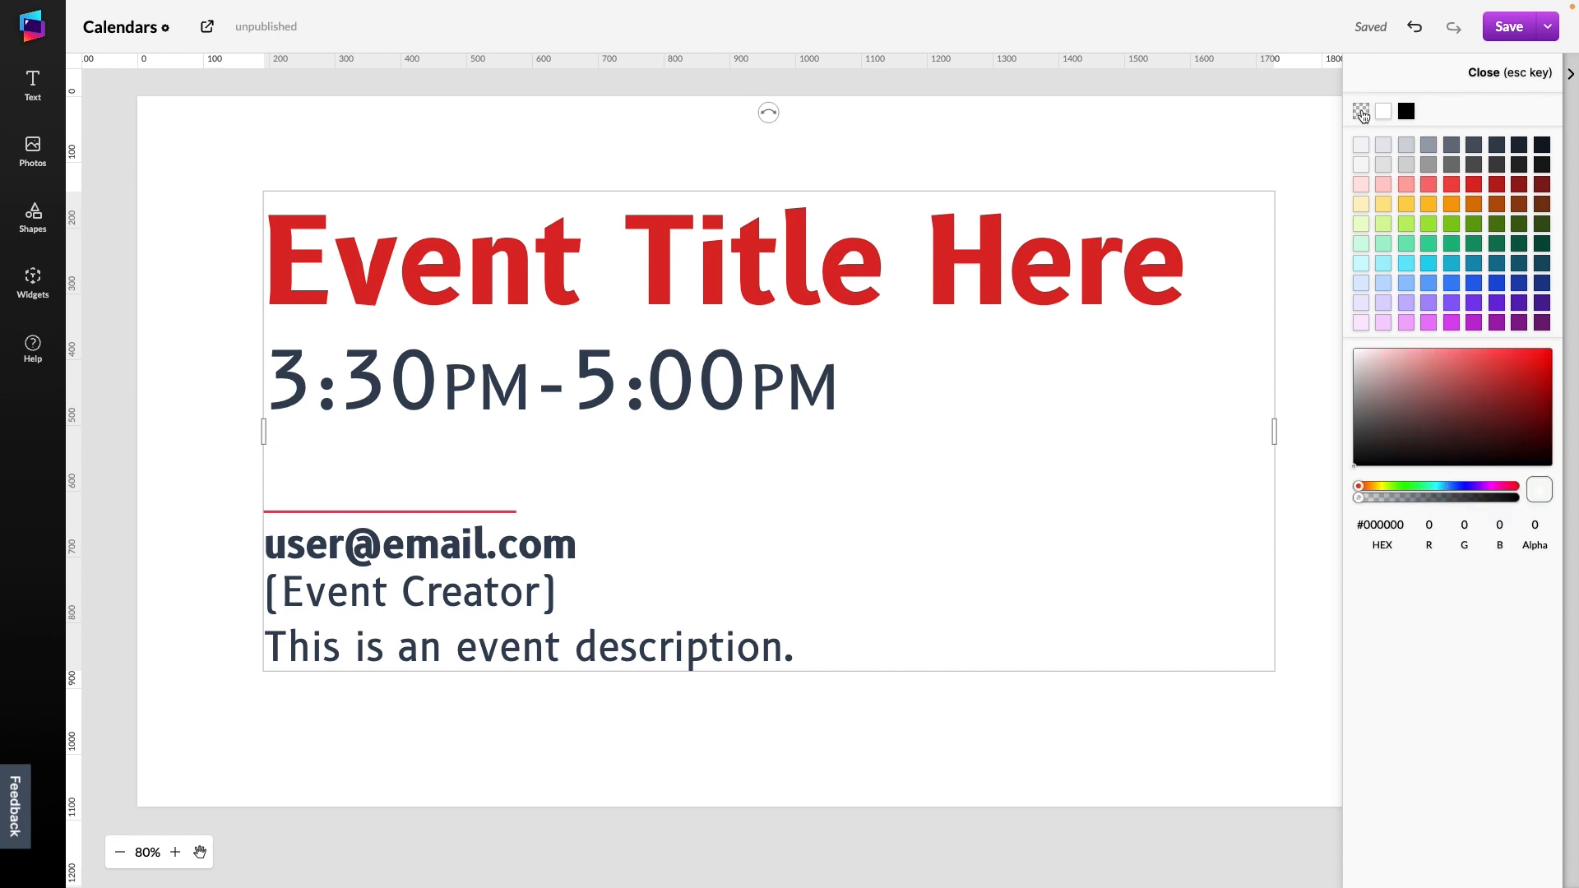
left_click(1478, 75)
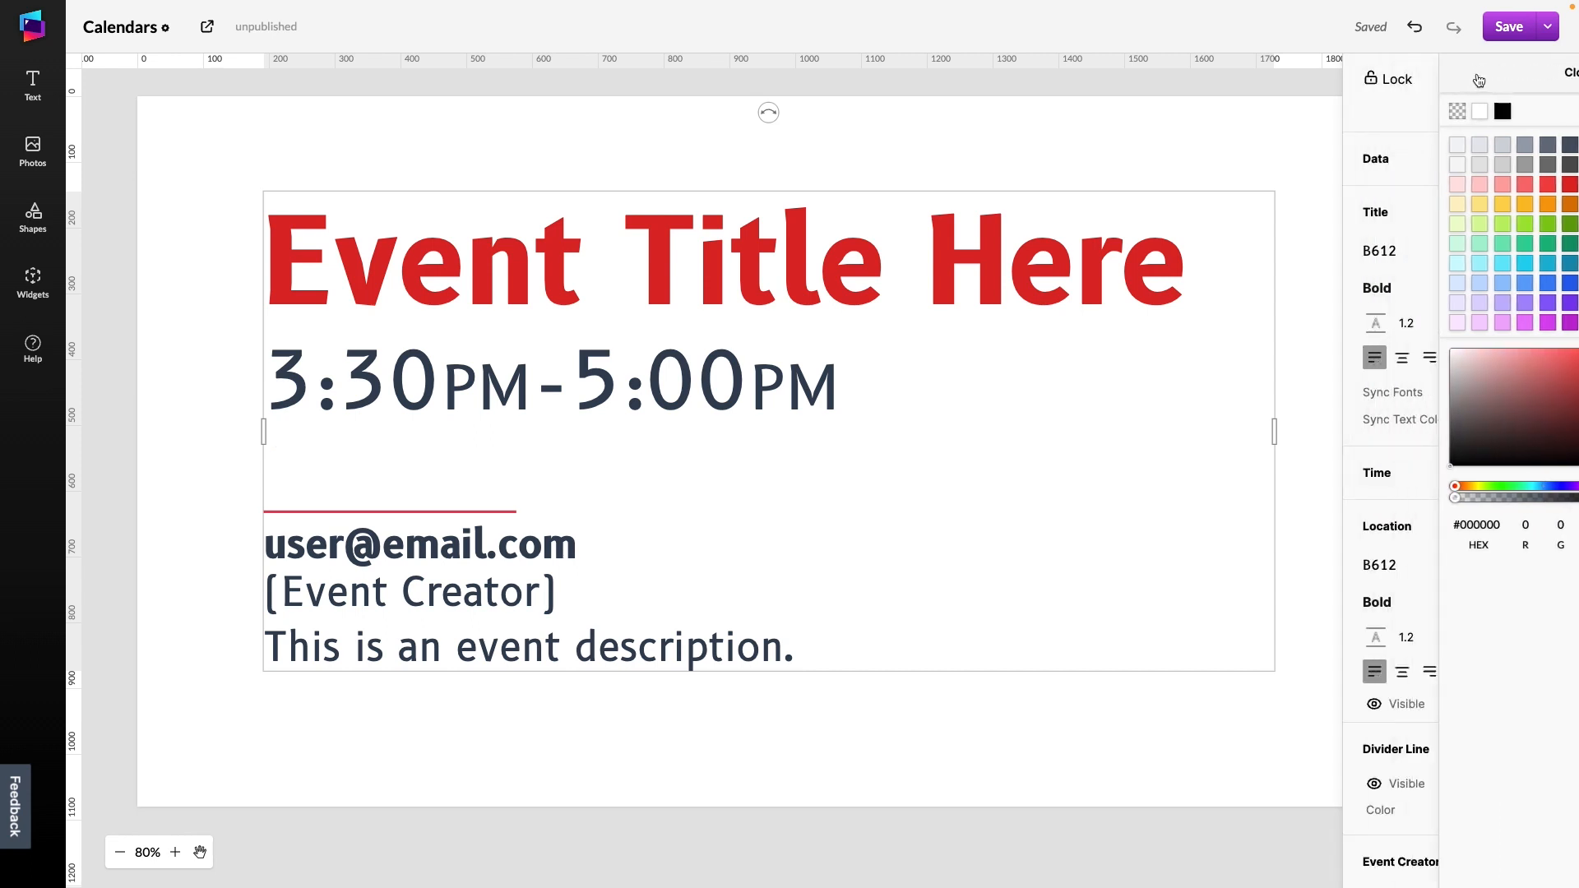
Replace the Event widget with a Day calendar widget placed on the canvas
key("Delete")
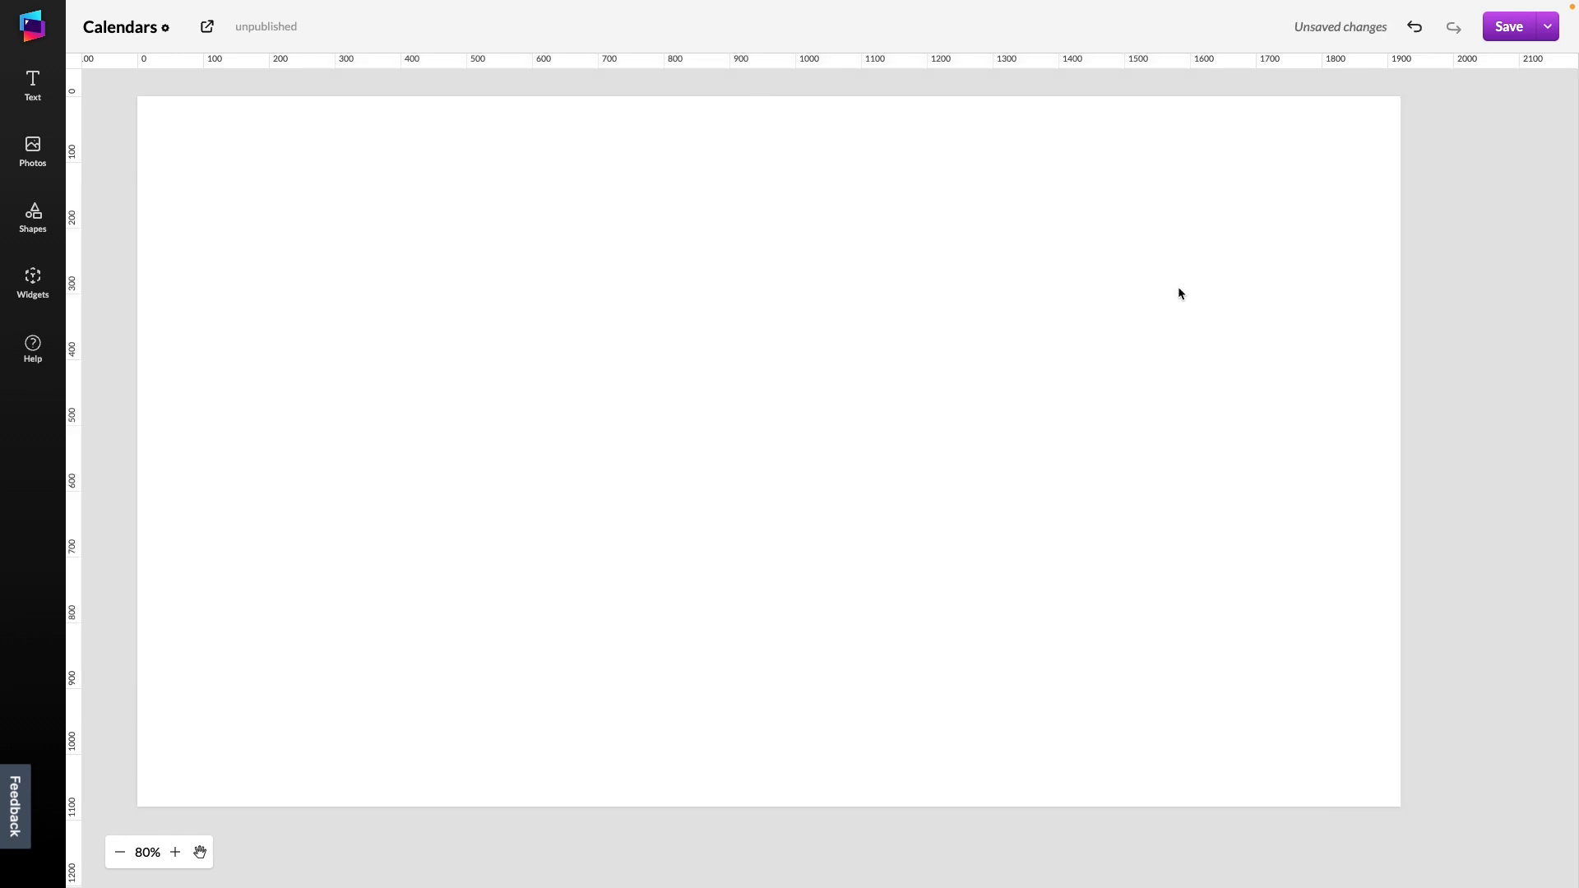
left_click(34, 280)
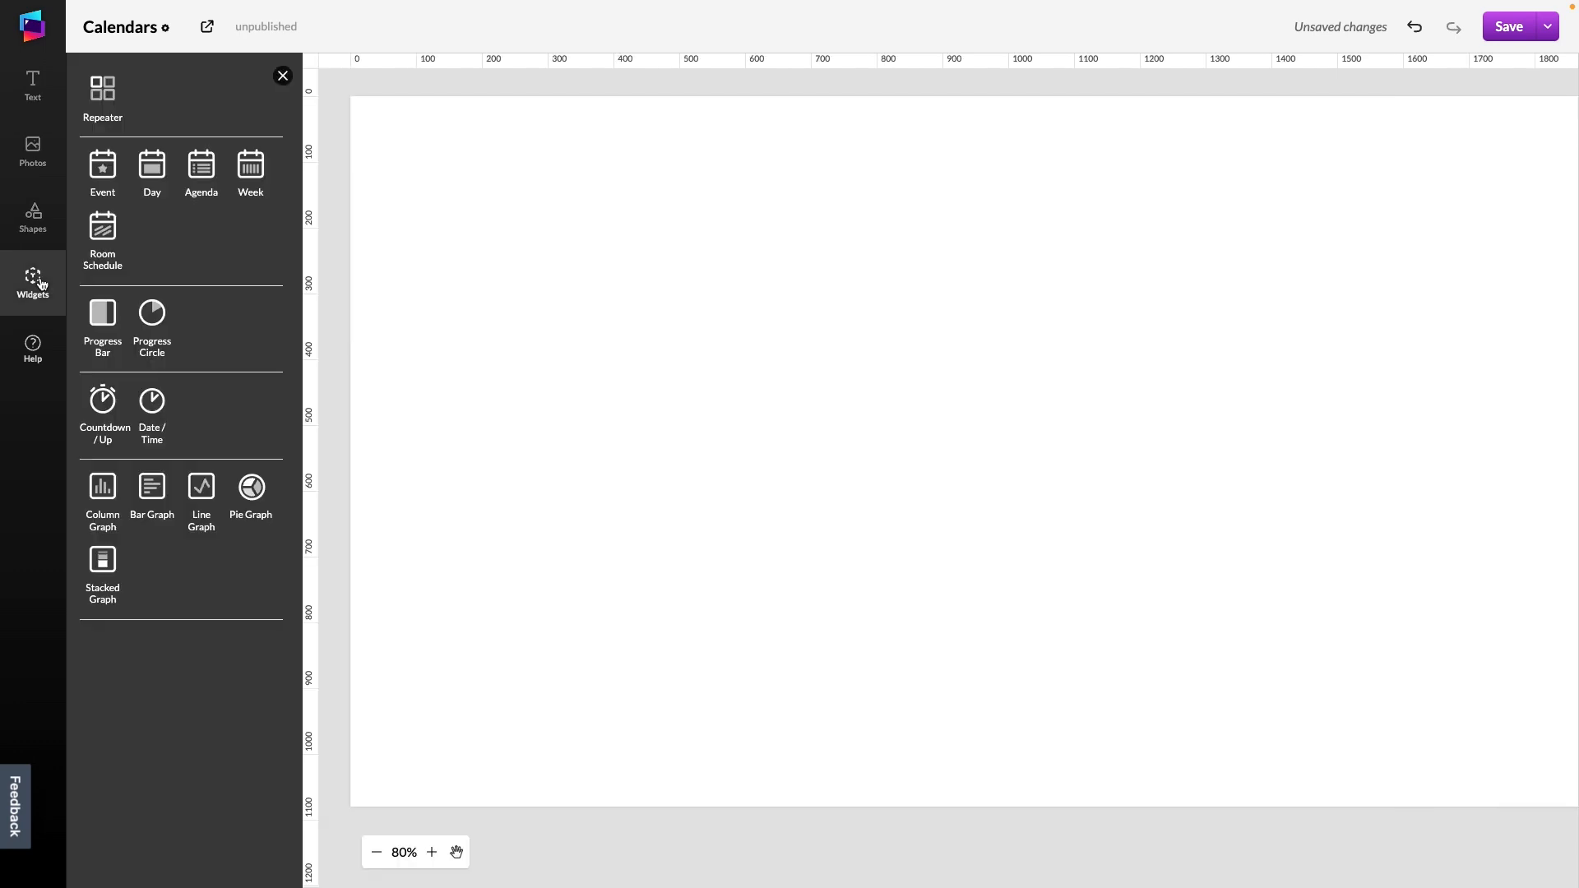
left_click(141, 183)
left_click_drag(550, 387, 547, 361)
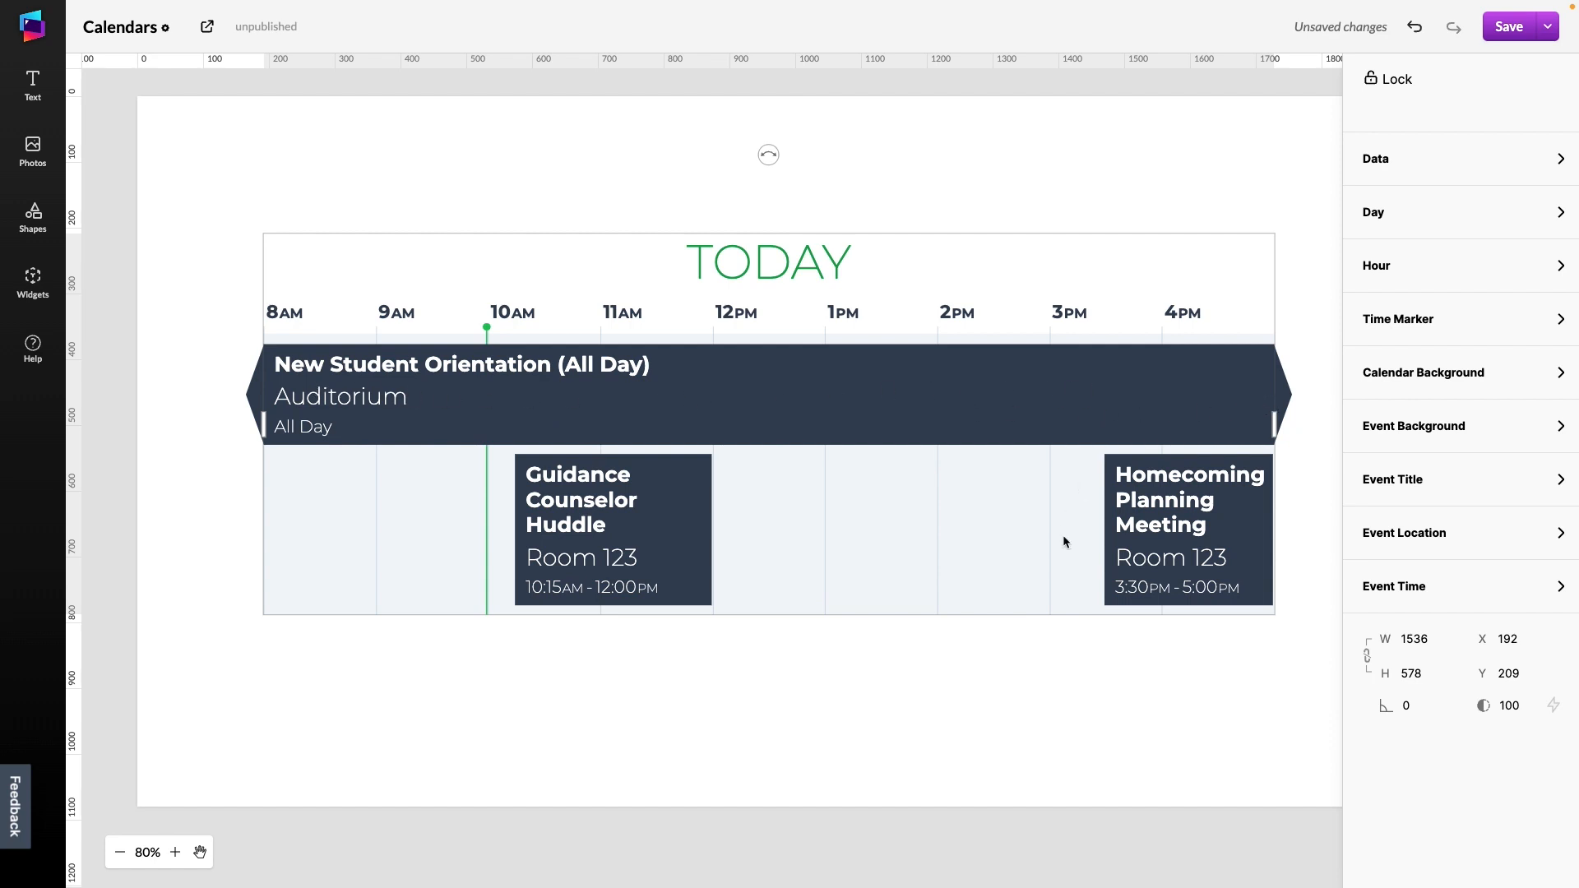
Set the Day widget's day offset to Three Days Ahead
left_click(1419, 213)
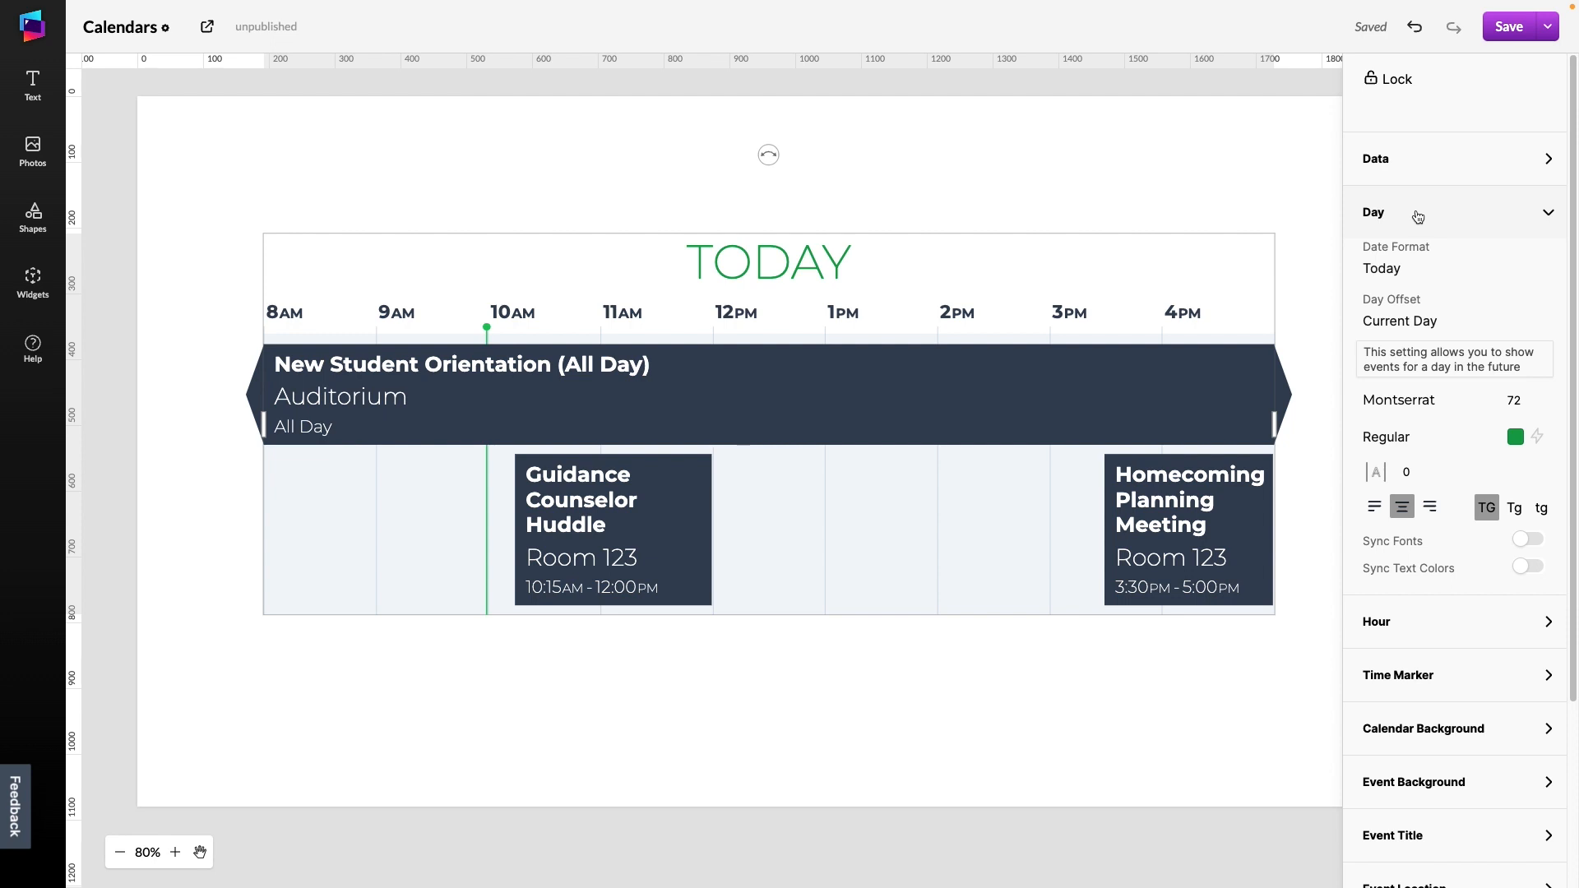
left_click(1399, 269)
left_click(1398, 269)
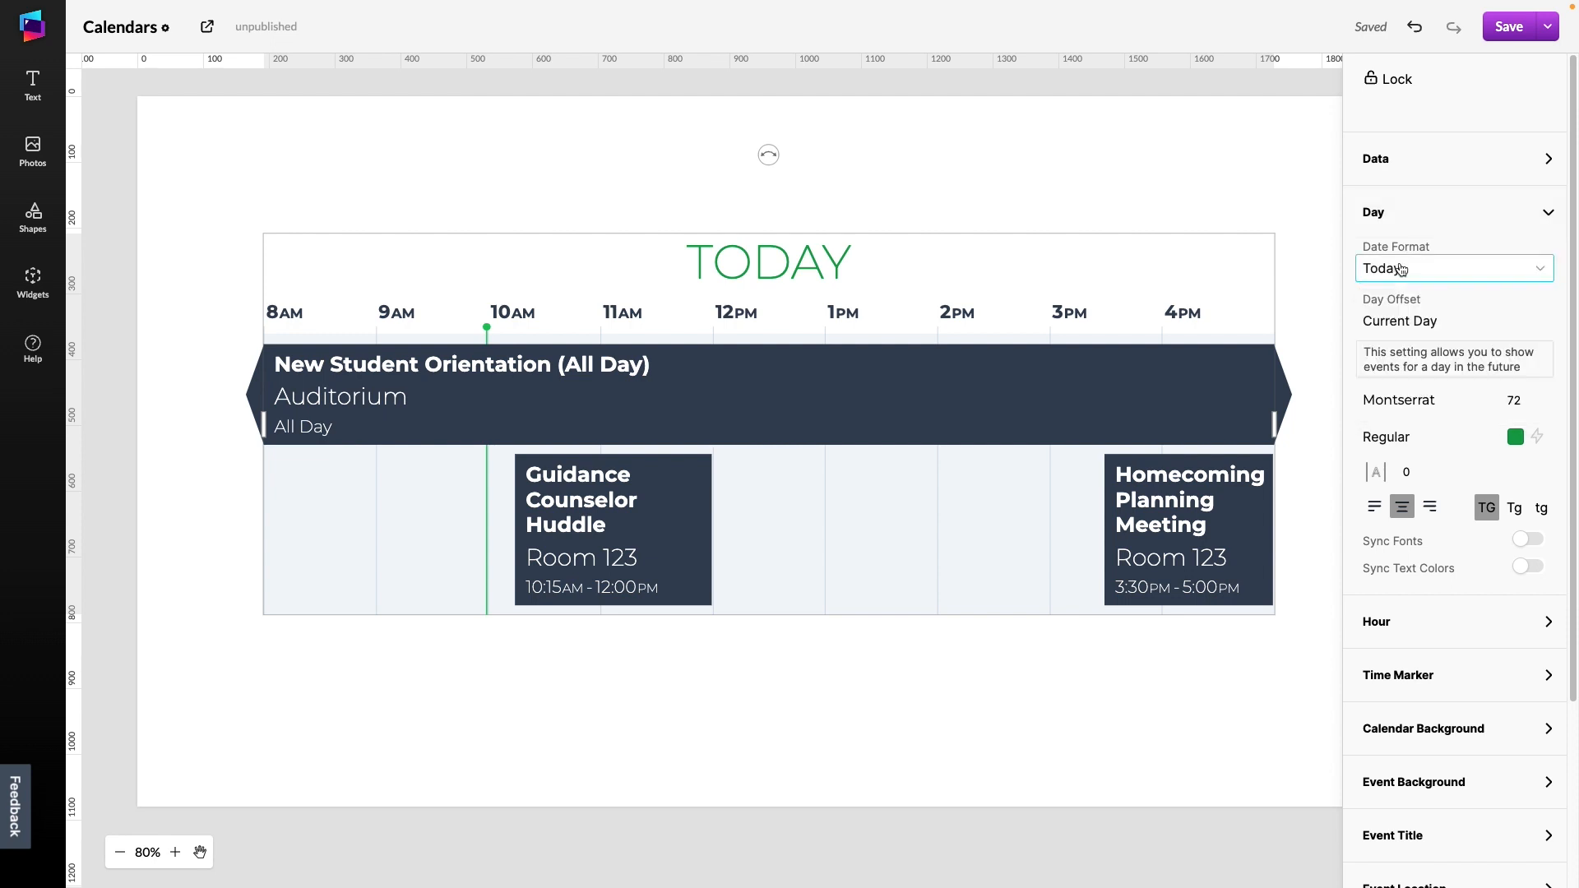
left_click(1407, 321)
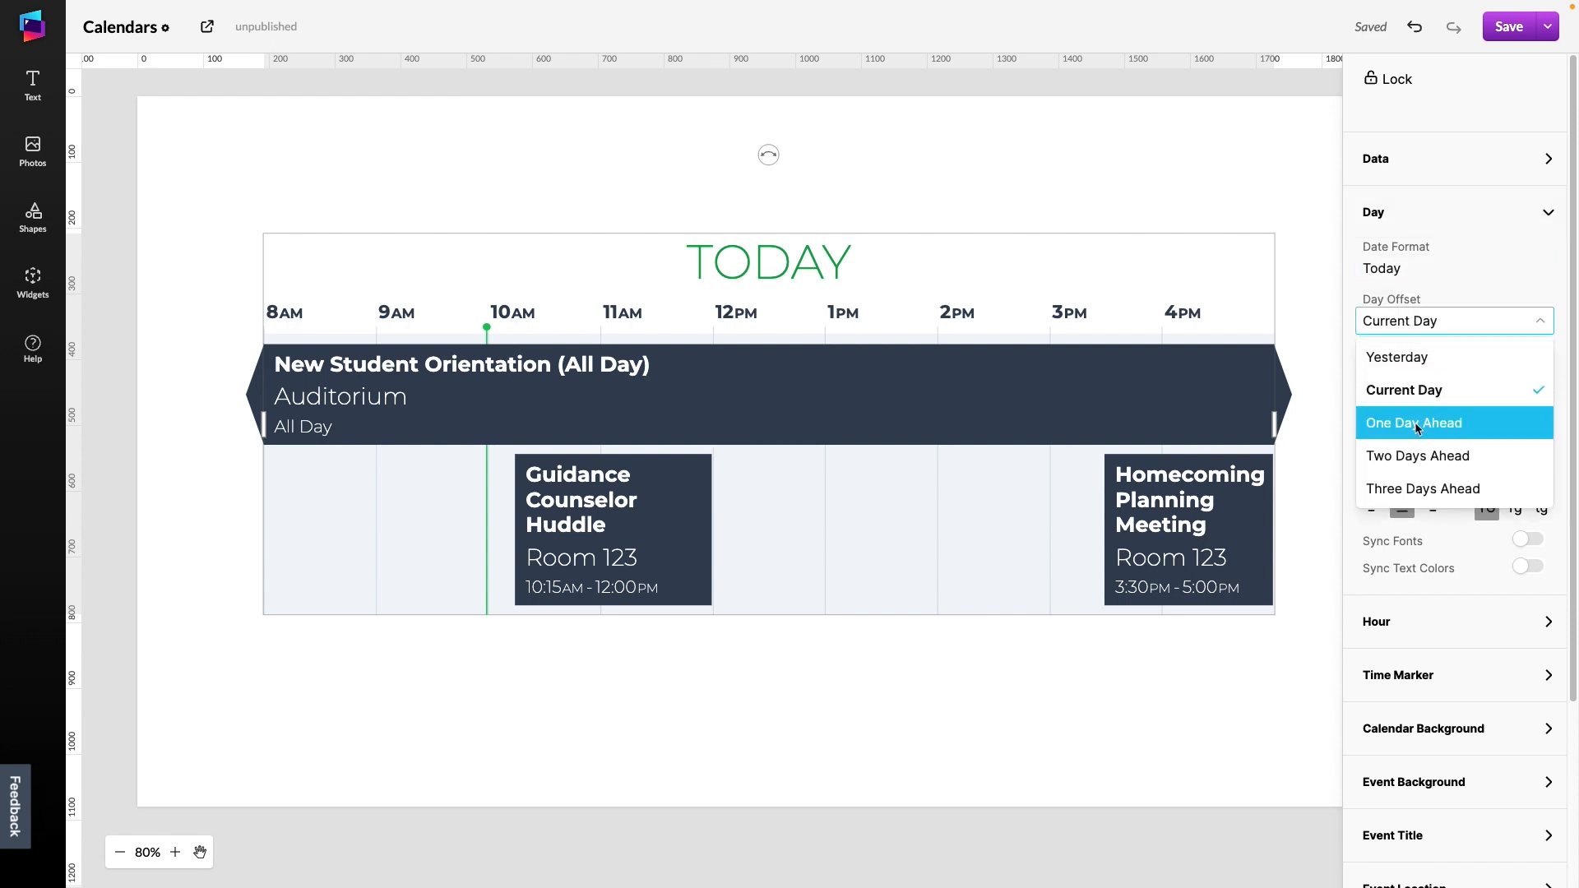
left_click(1418, 500)
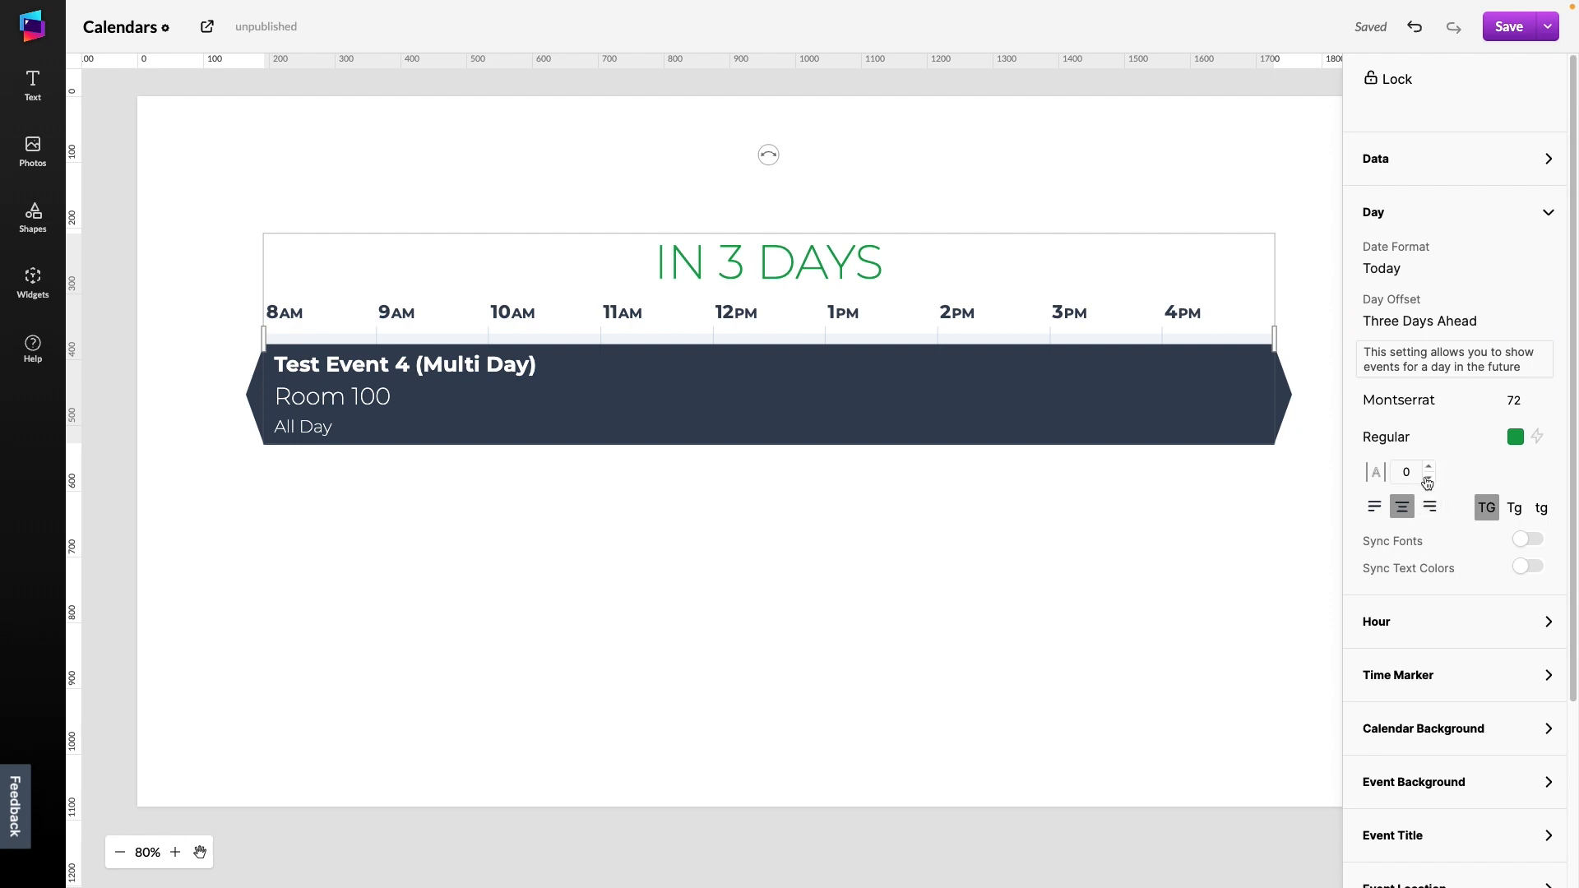
Open the hour and time marker settings and adjust the time marker color to a lighter green
left_click(1445, 633)
scroll(1451, 506, "down", 5)
mouse_move(1430, 364)
left_mouse_down()
mouse_move(1412, 363)
mouse_move(1433, 362)
left_mouse_up()
left_click(1455, 451)
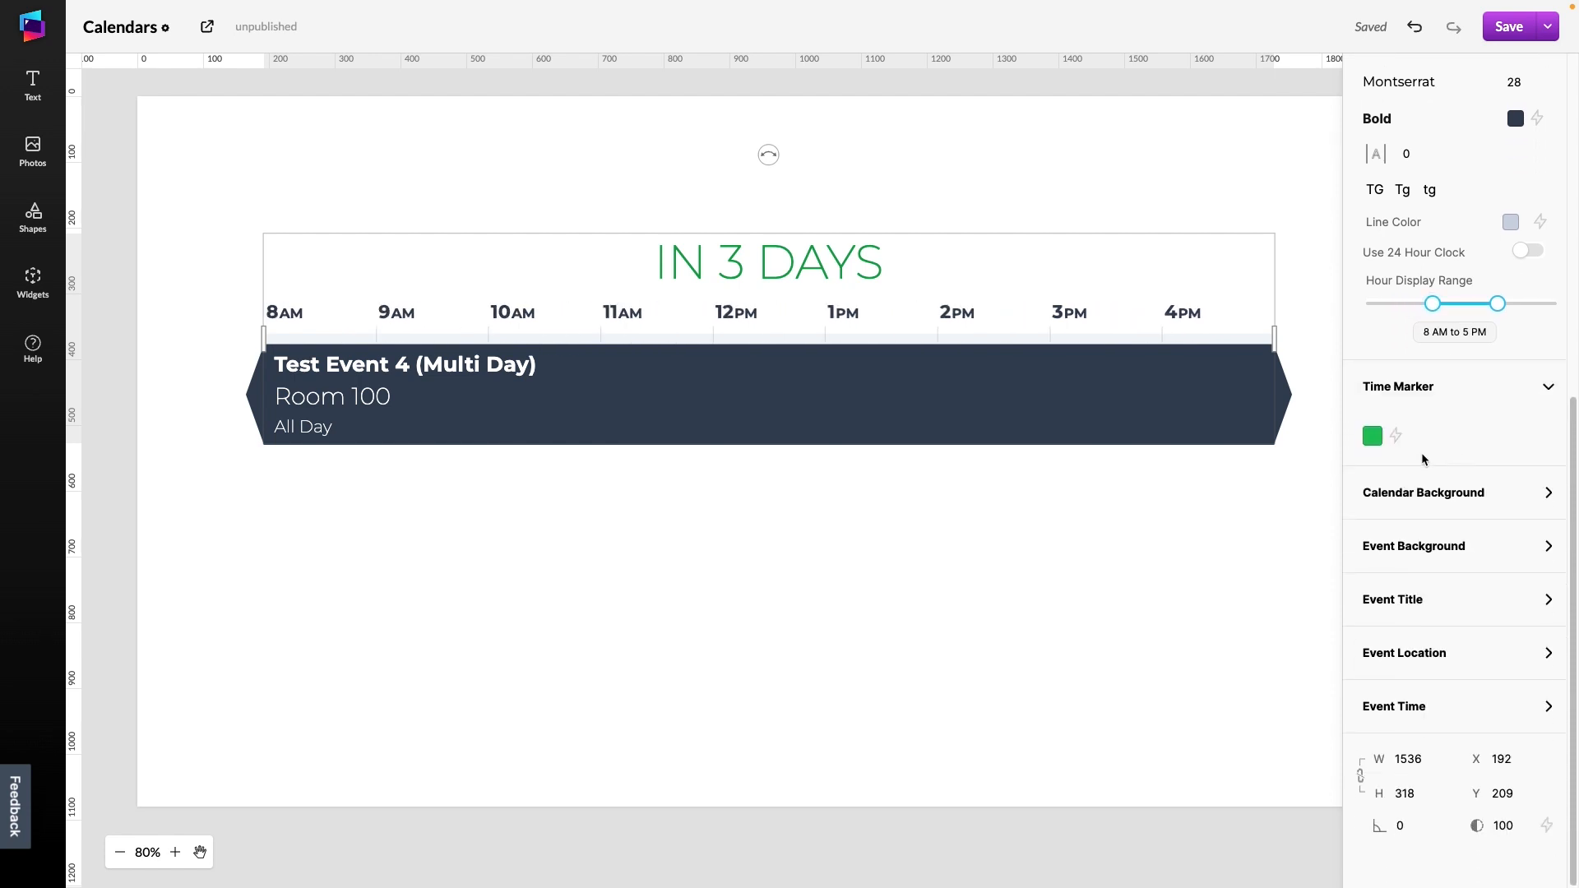
left_click(1371, 436)
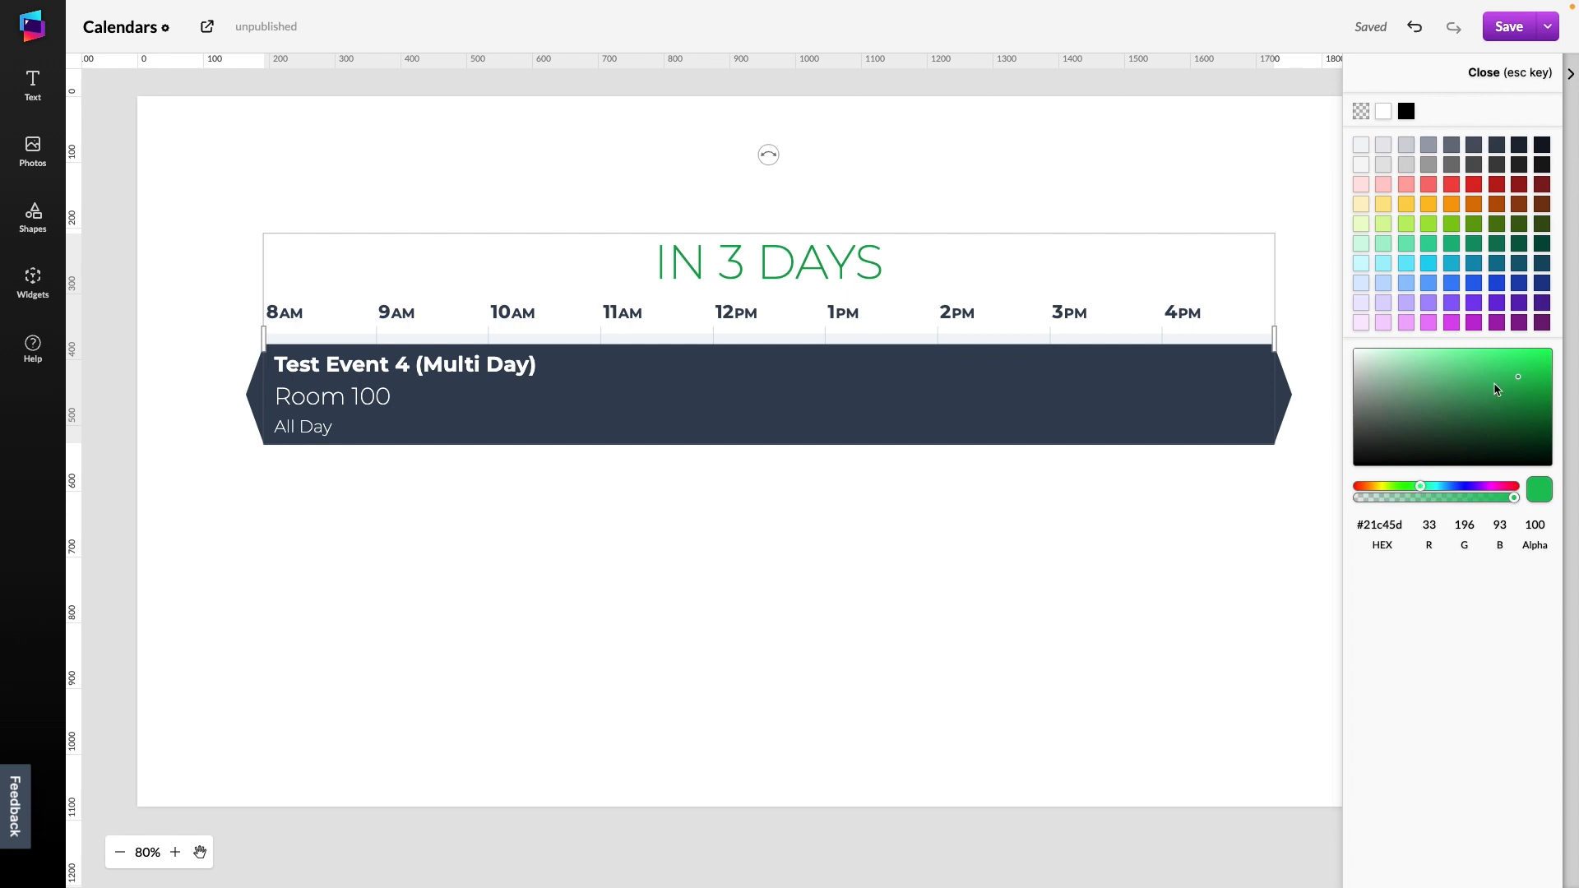
left_click(1532, 365)
mouse_move(1533, 362)
left_mouse_down()
mouse_move(1484, 374)
mouse_move(1505, 385)
mouse_move(1505, 366)
left_mouse_up()
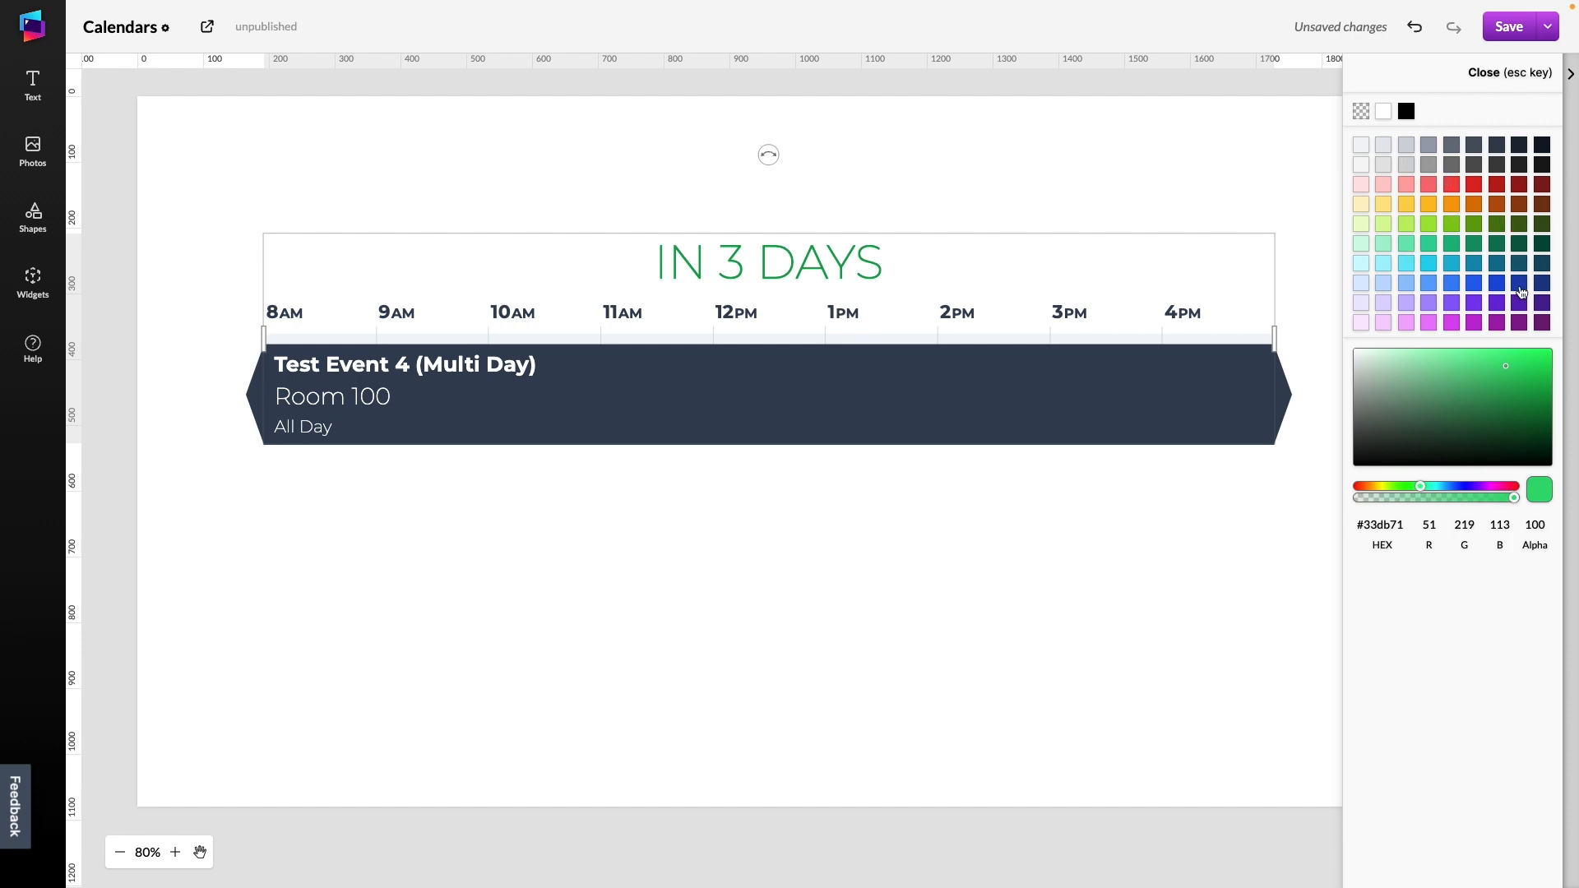
mouse_move(1520, 374)
left_mouse_down()
mouse_move(1534, 366)
mouse_move(1501, 397)
left_mouse_up()
left_click(1390, 523)
left_click(1421, 612)
left_click(1488, 74)
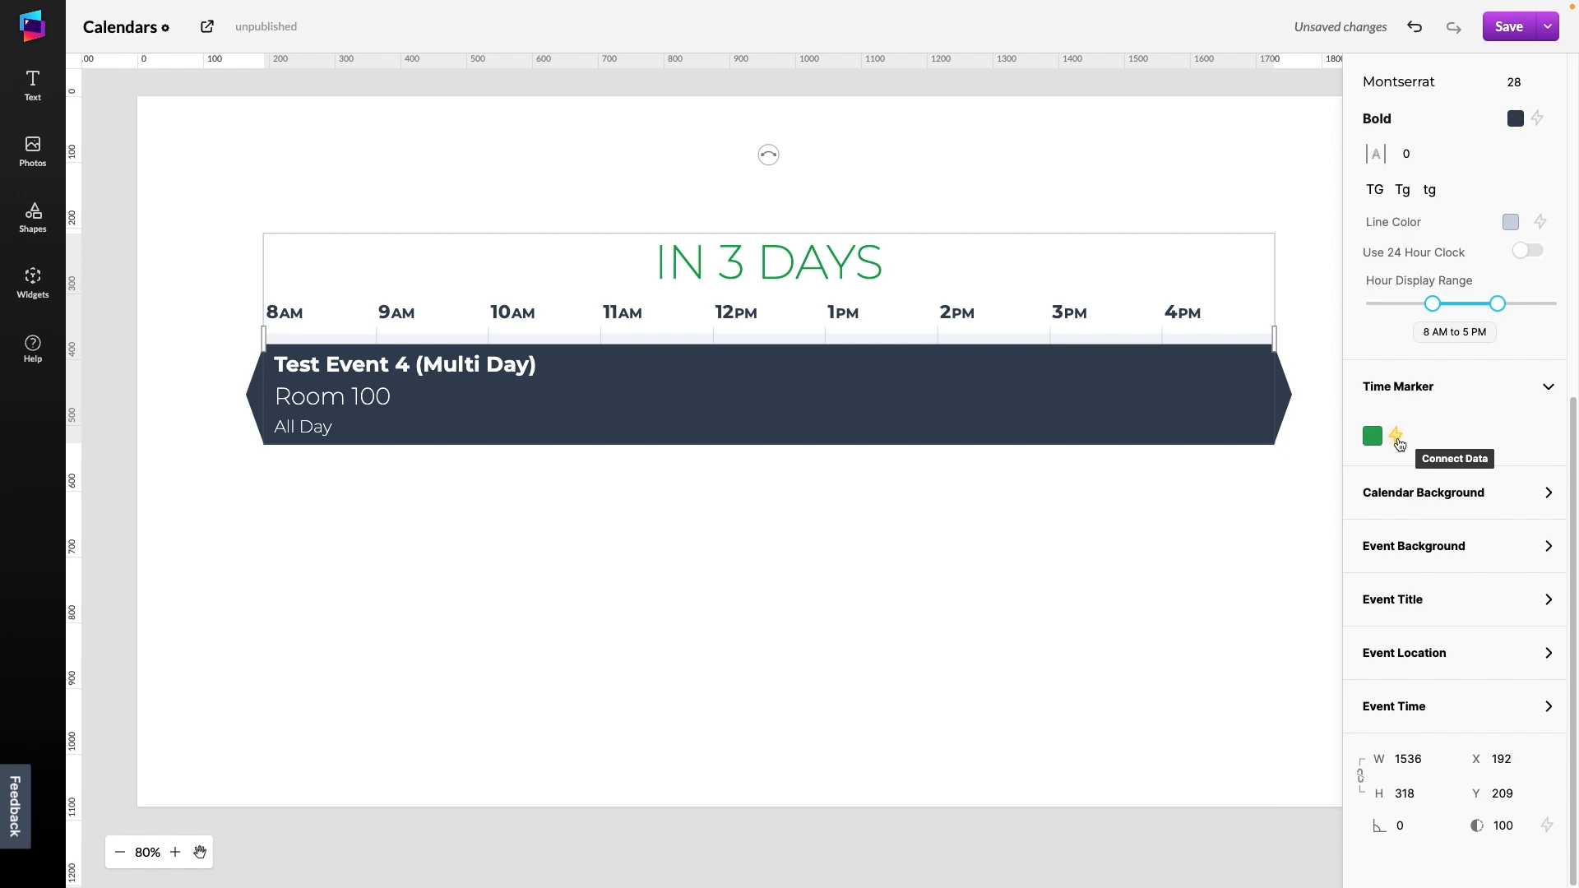
Open the time marker's data connection options and close them
left_click(1399, 444)
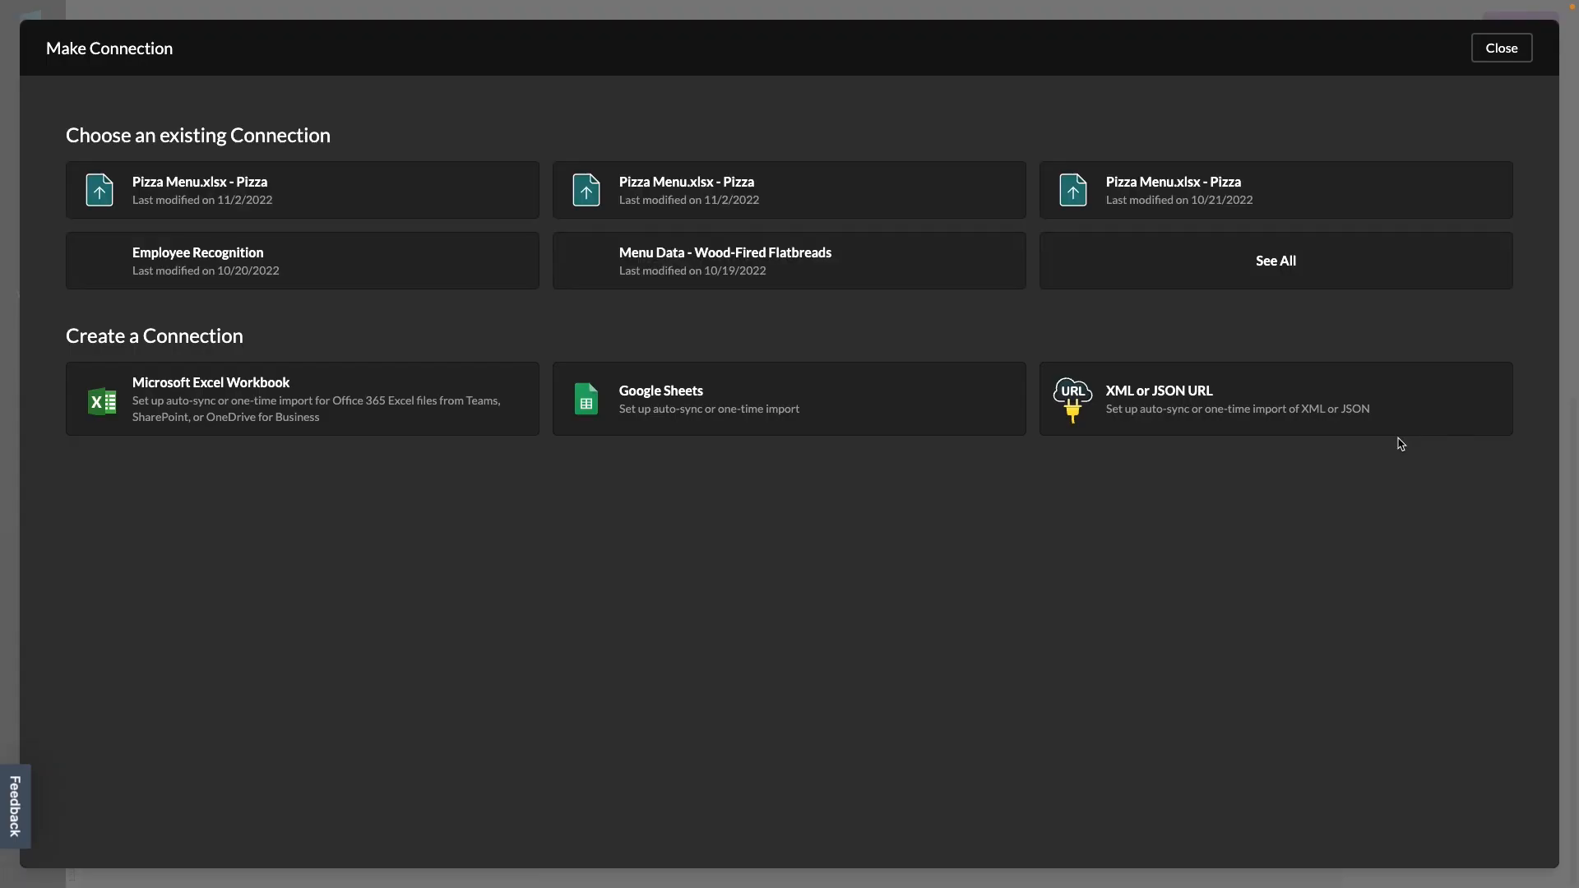
left_click(1505, 49)
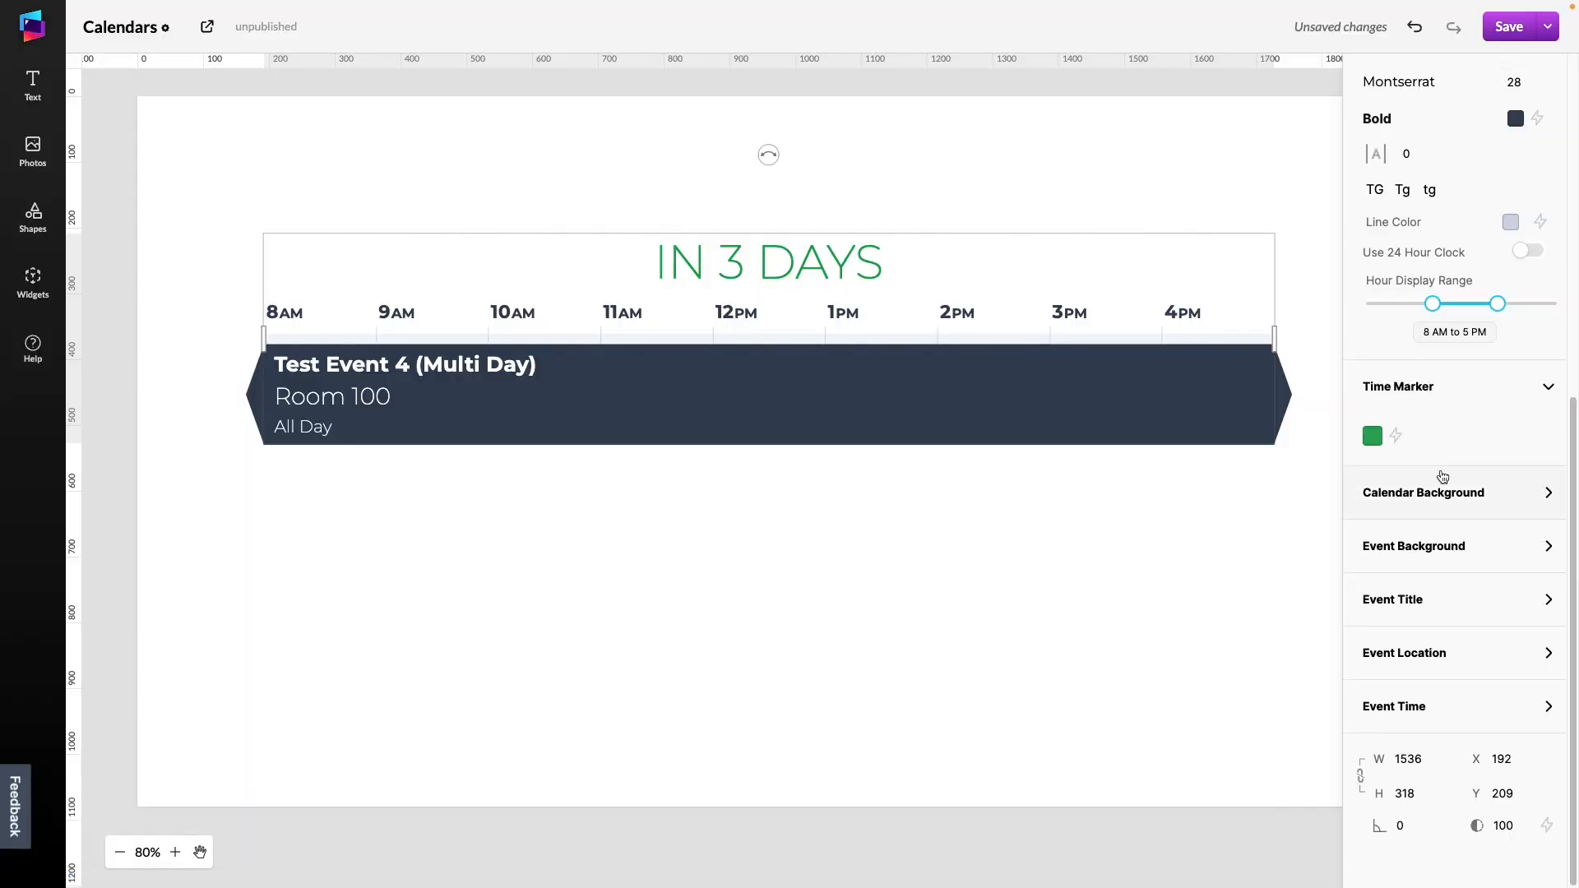
Delete the Day widget from the canvas
left_click(1192, 536)
left_click(1143, 384)
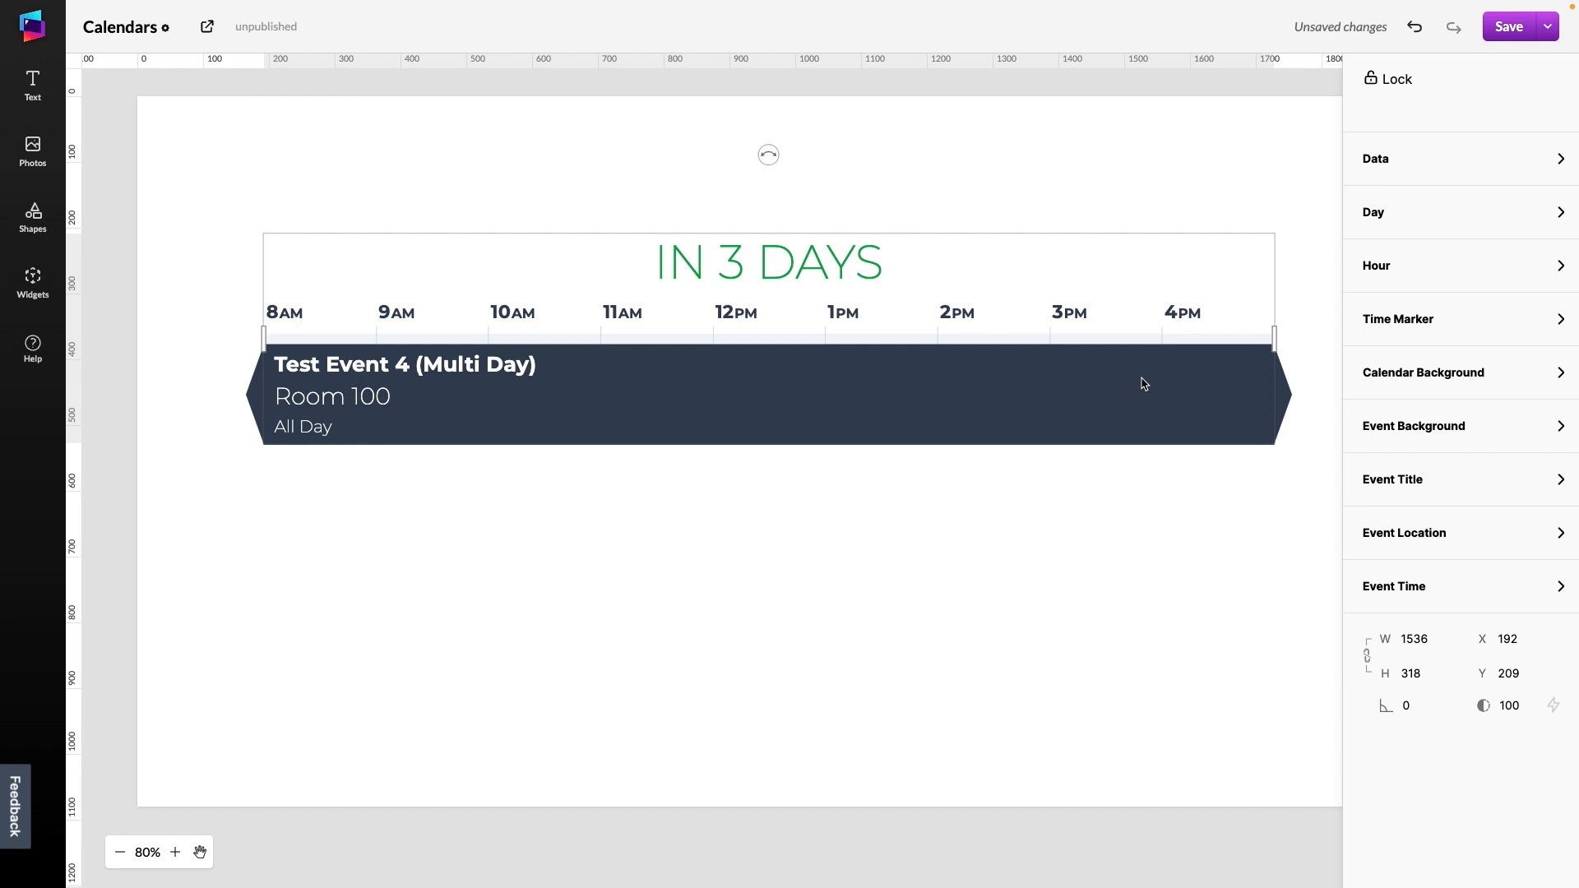
key("Delete")
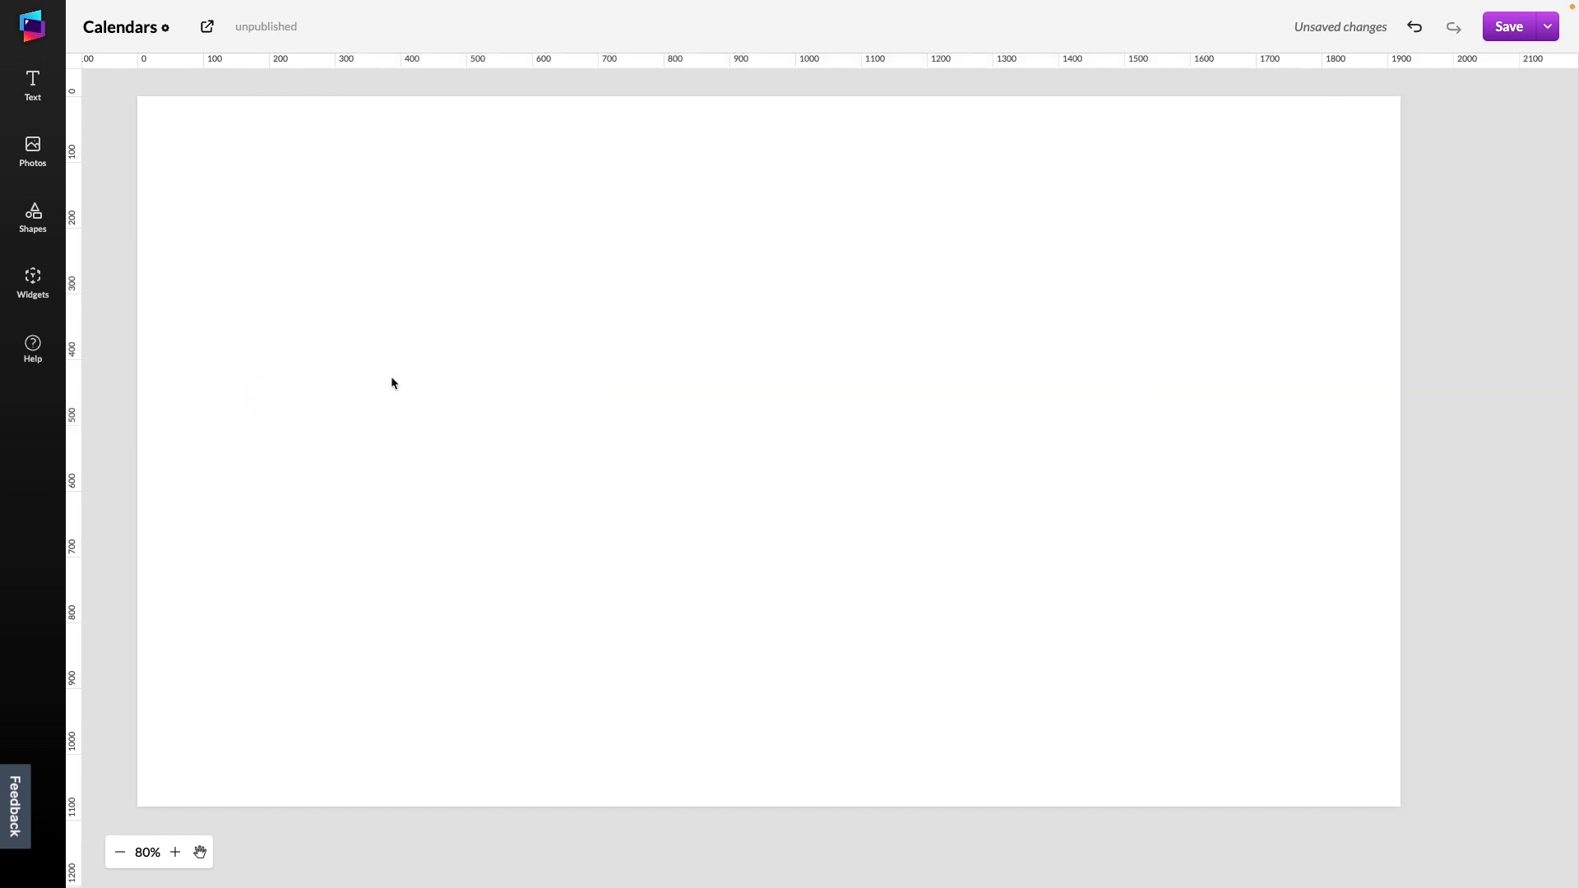
Add an Agenda widget to the canvas and move it to about X 580, Y 140
left_click(34, 284)
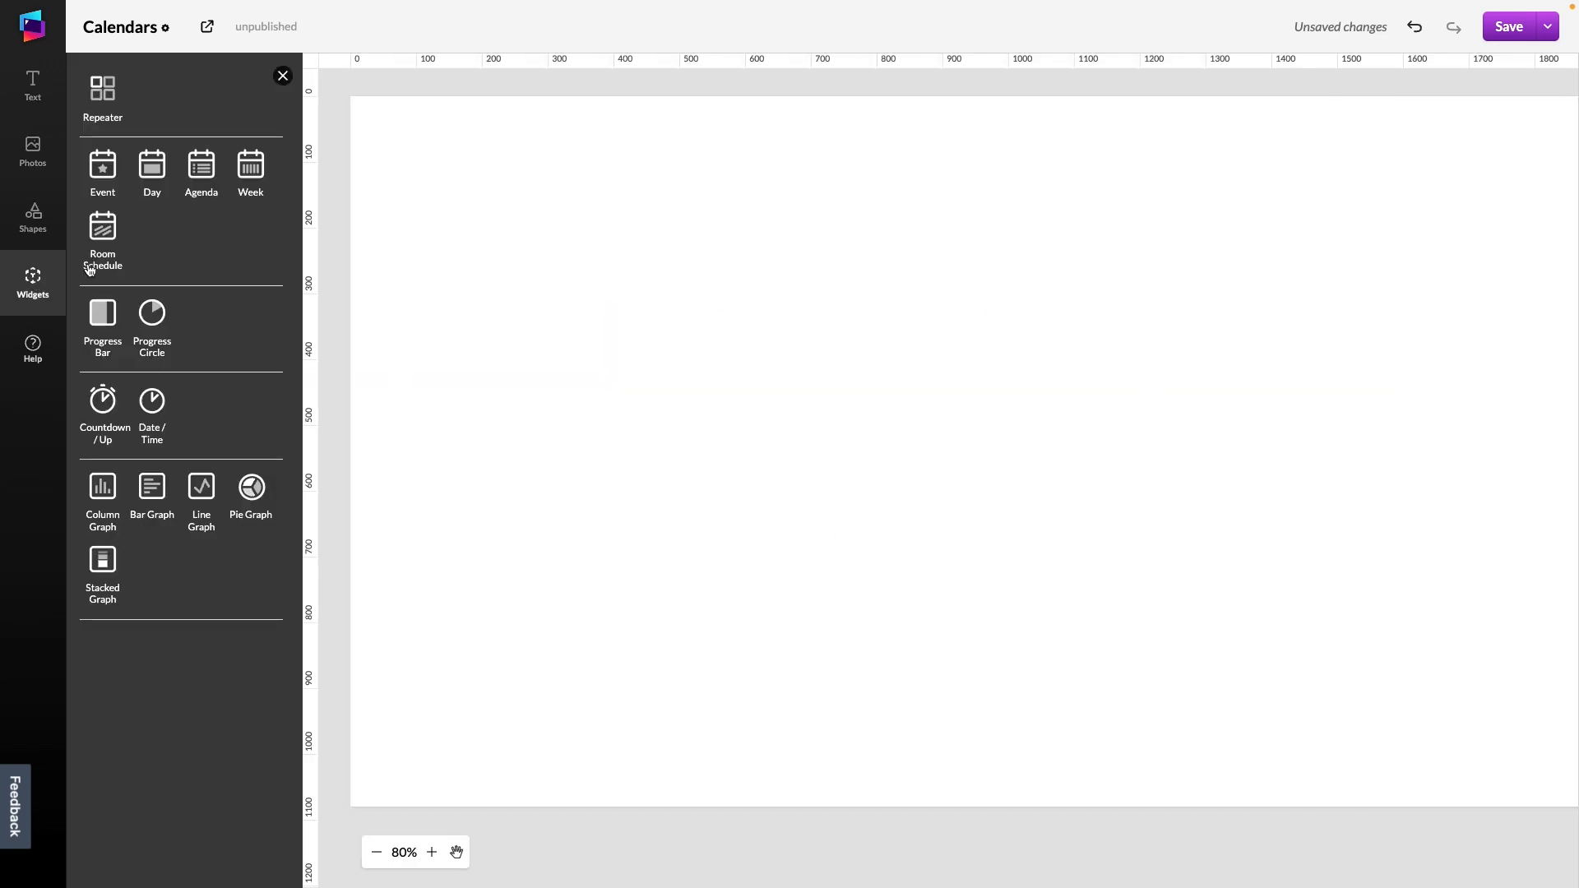
left_click(201, 169)
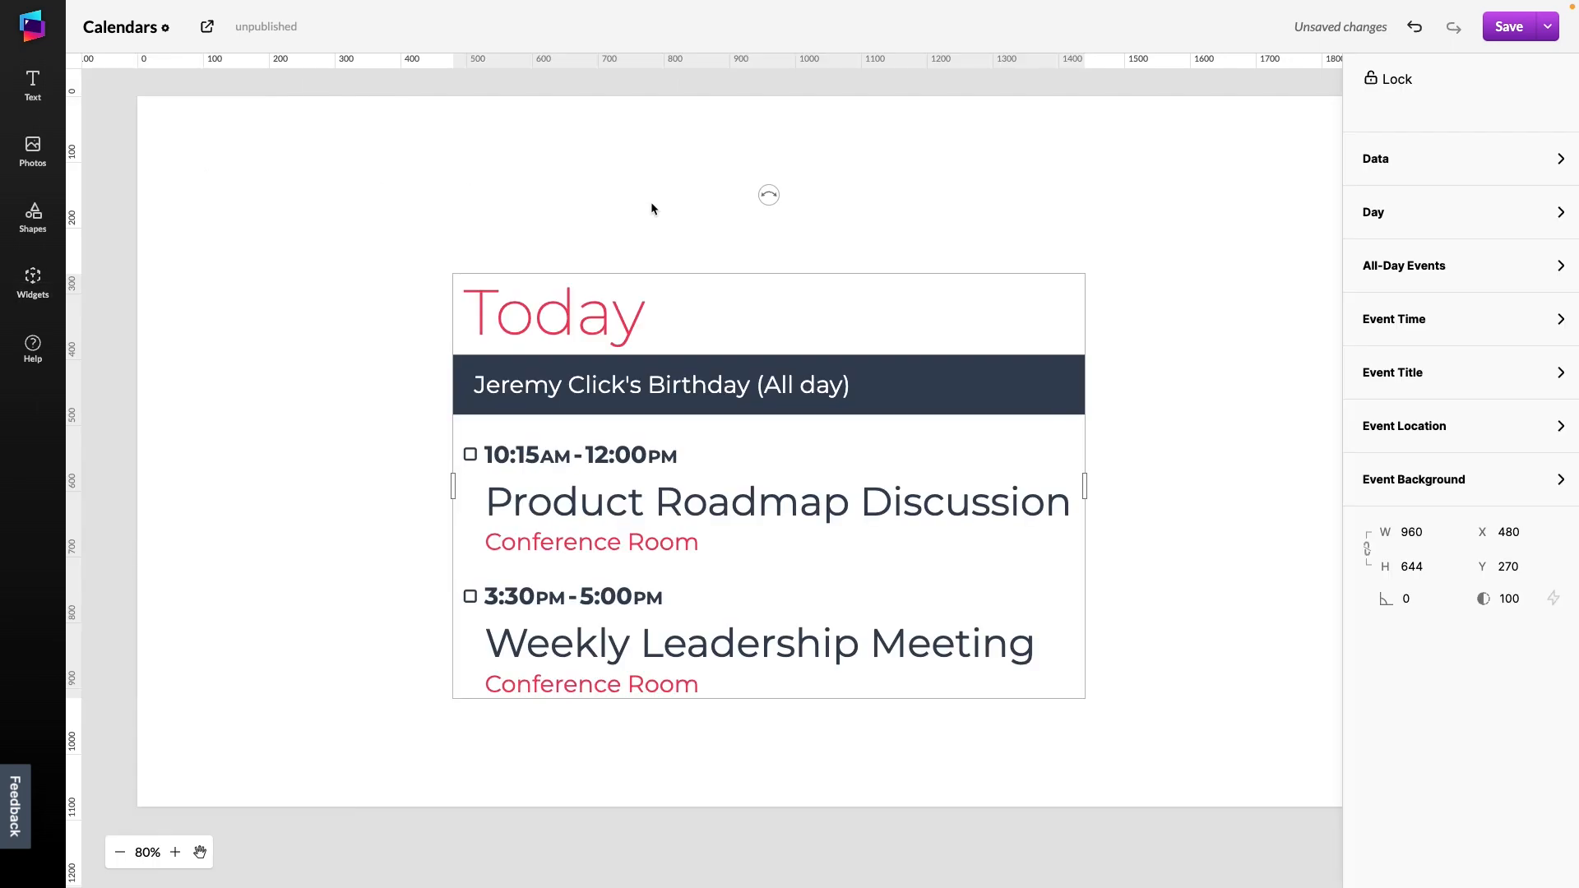
left_click_drag(764, 401, 830, 316)
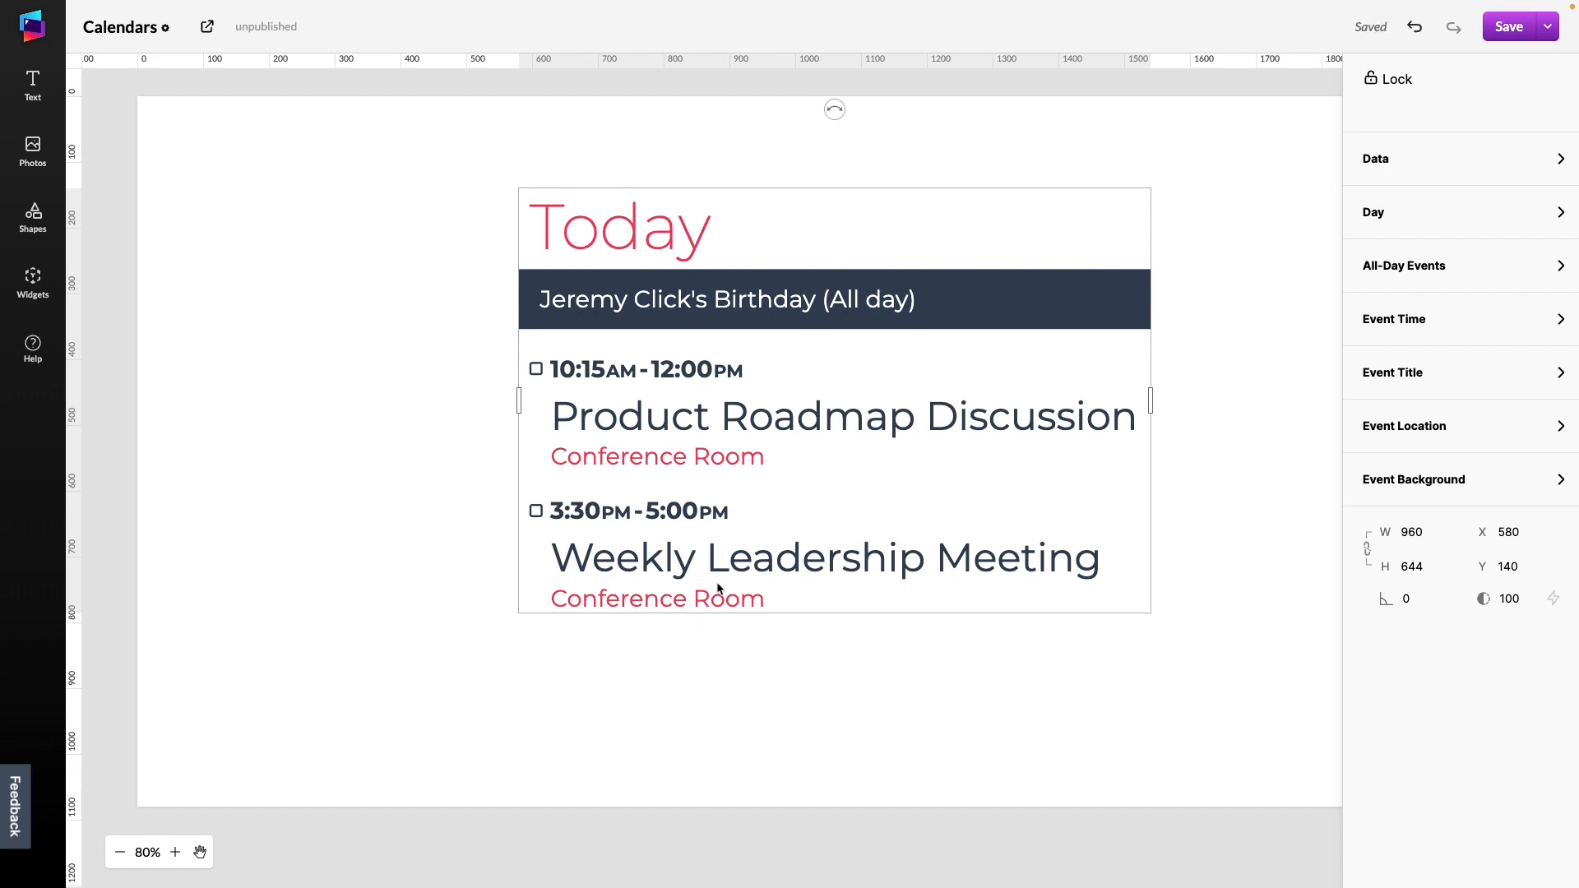
Open the Agenda widget's Day settings and set its date format to Nov 3
left_click(1415, 204)
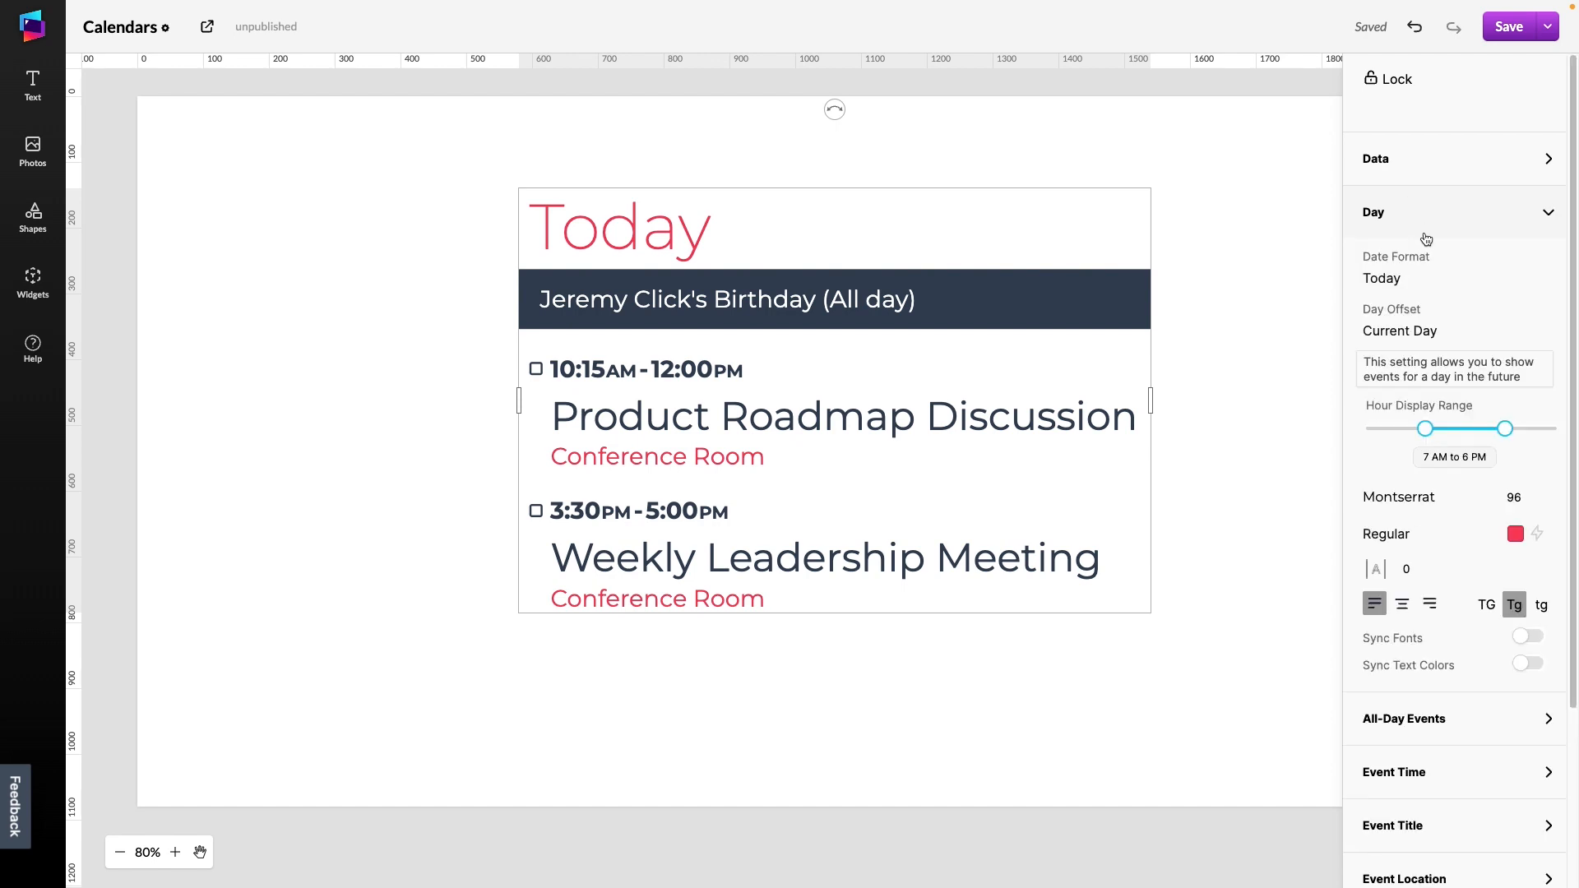
left_click(1447, 332)
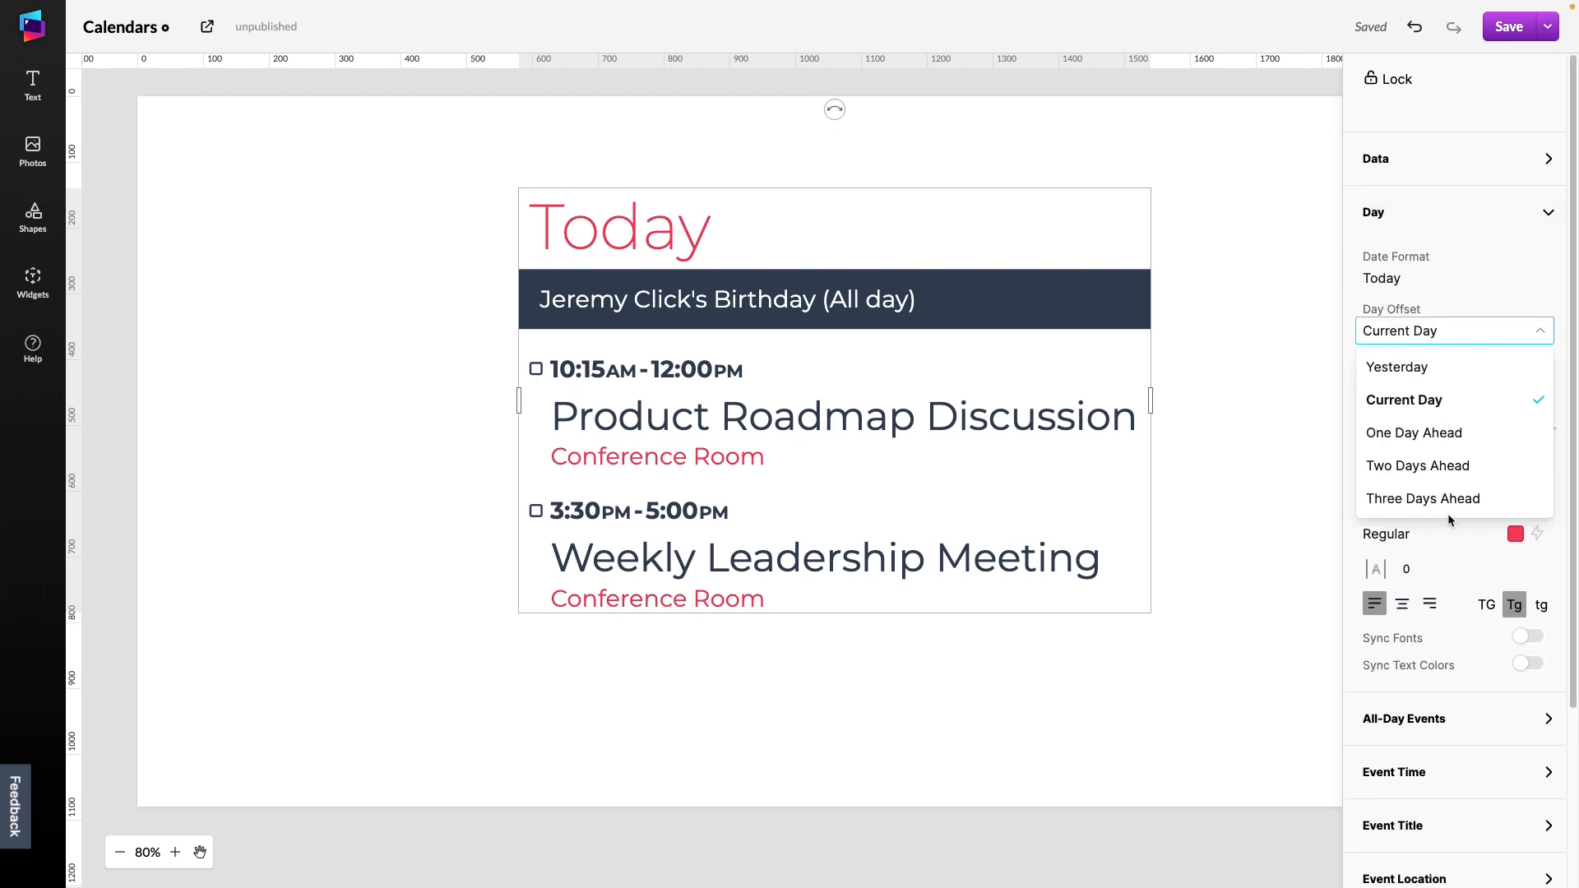
left_click(1493, 277)
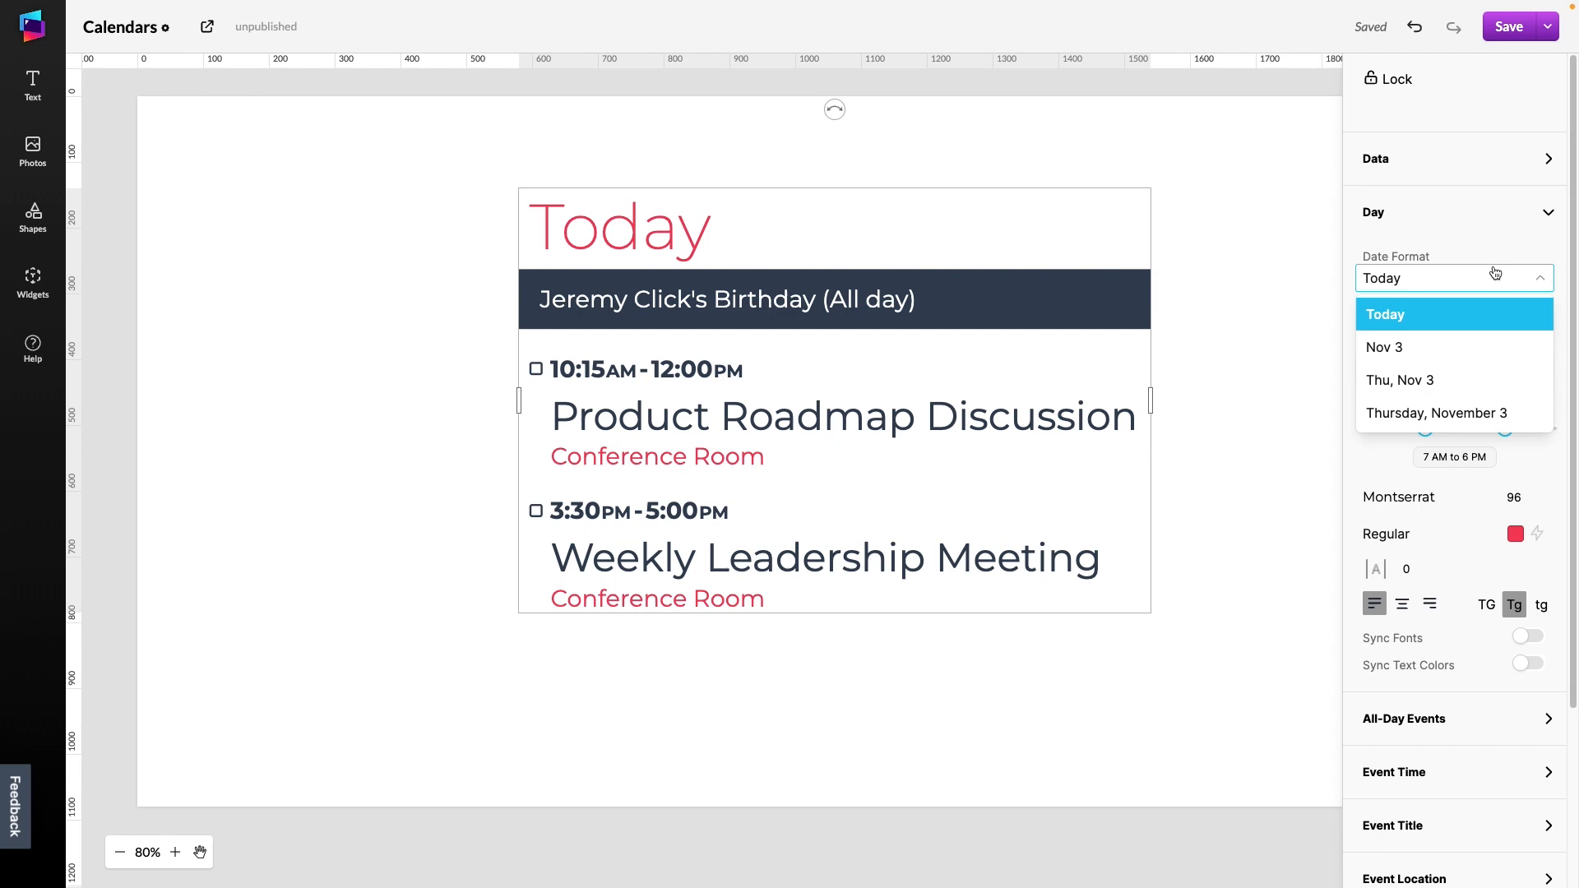
left_click(1461, 358)
Try the Thursday, November 3 date format and switch back to Nov 3
left_click(1433, 285)
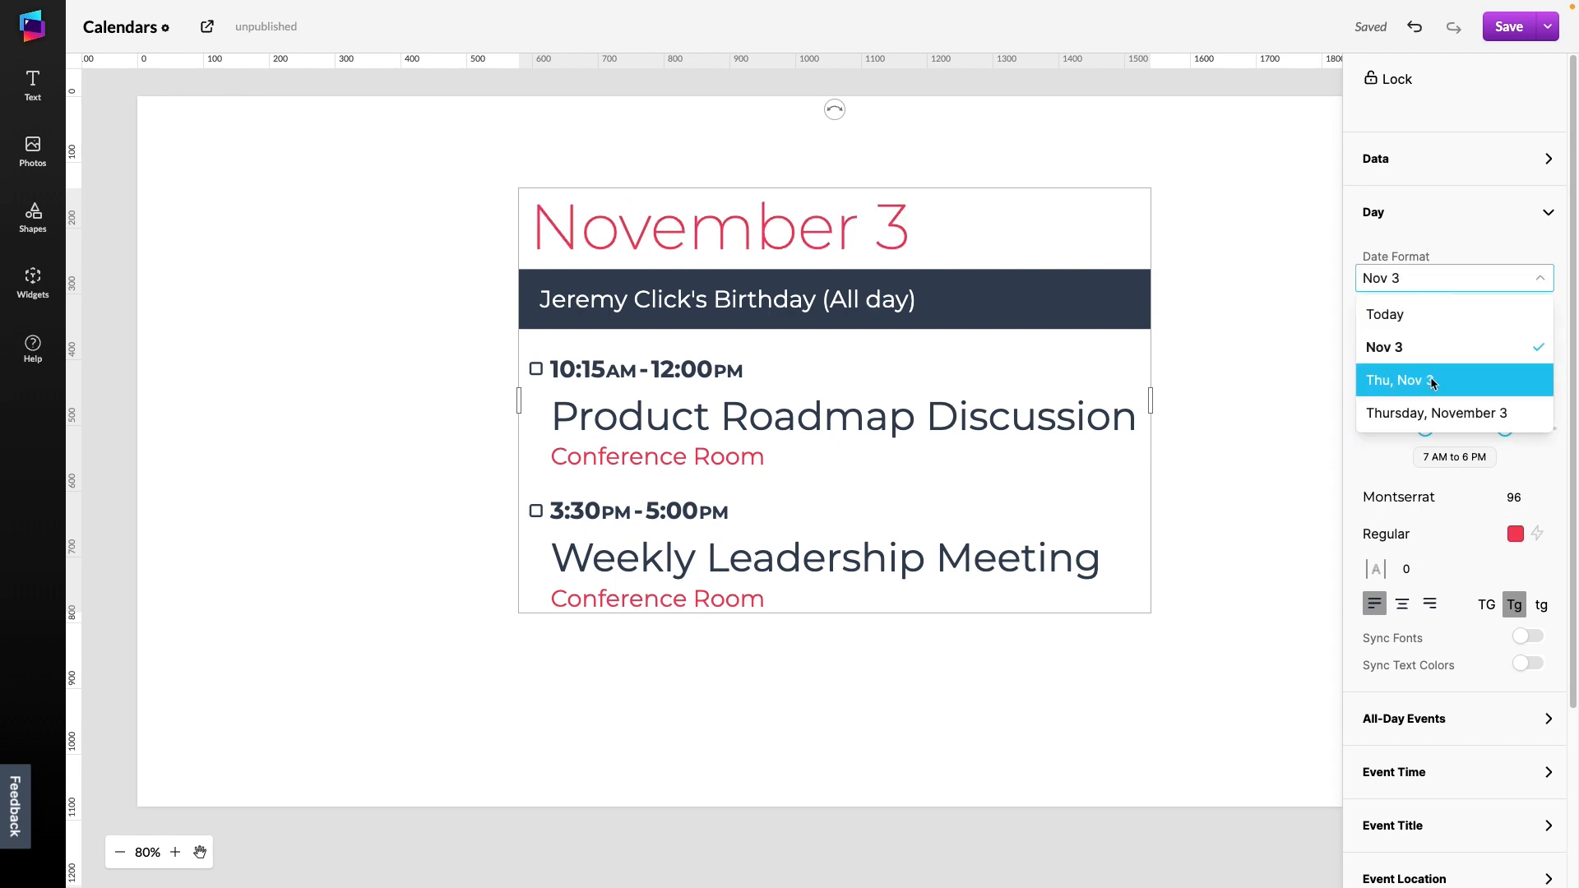
left_click(1433, 411)
left_click(1441, 284)
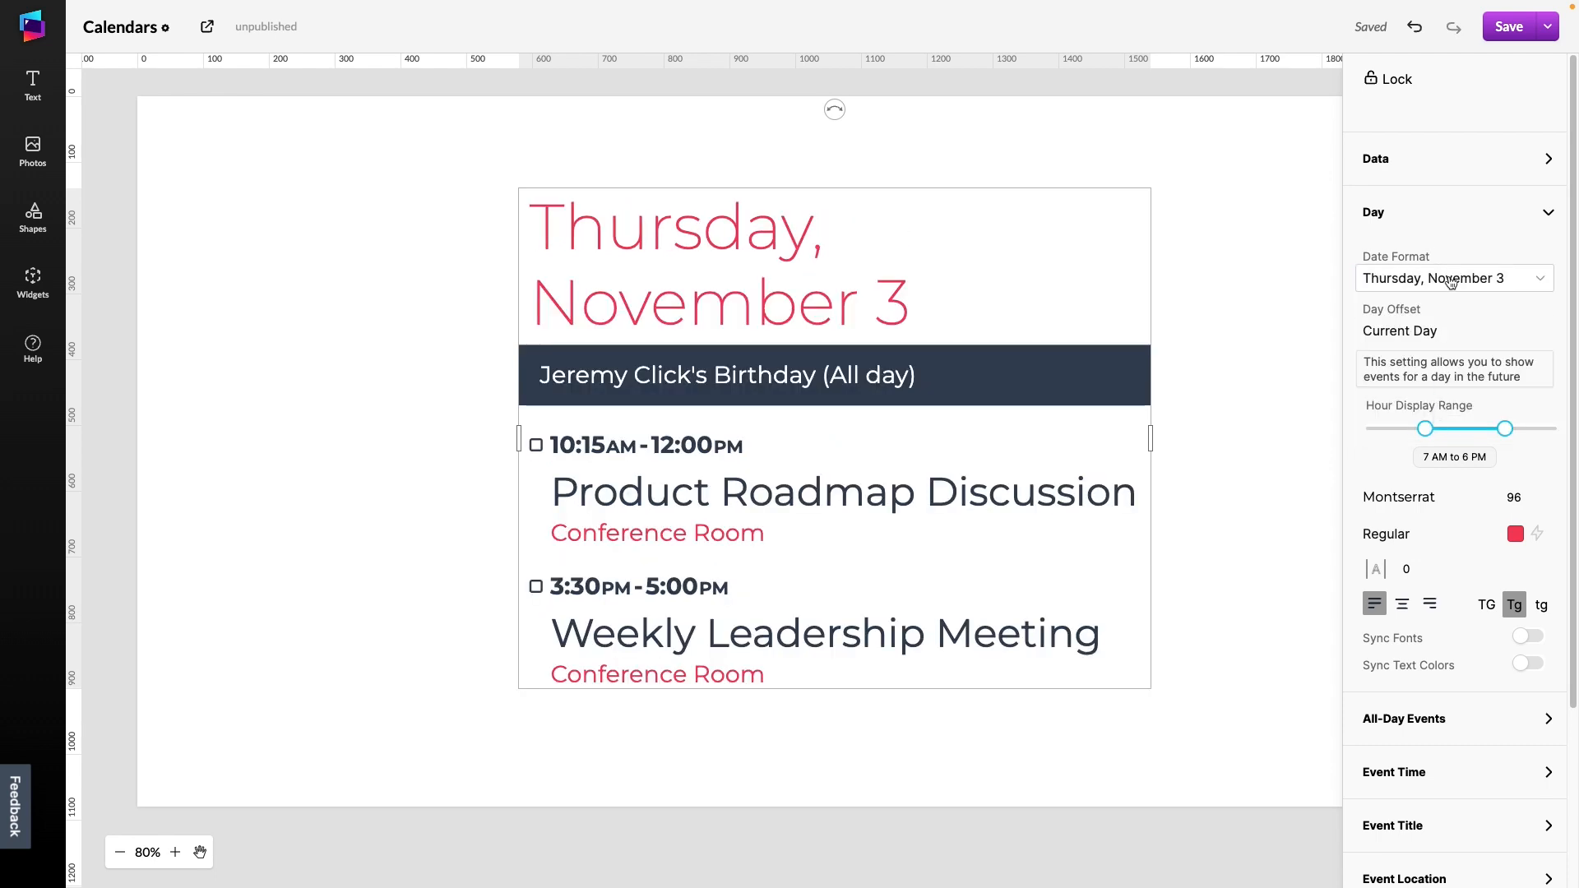
left_click(1441, 349)
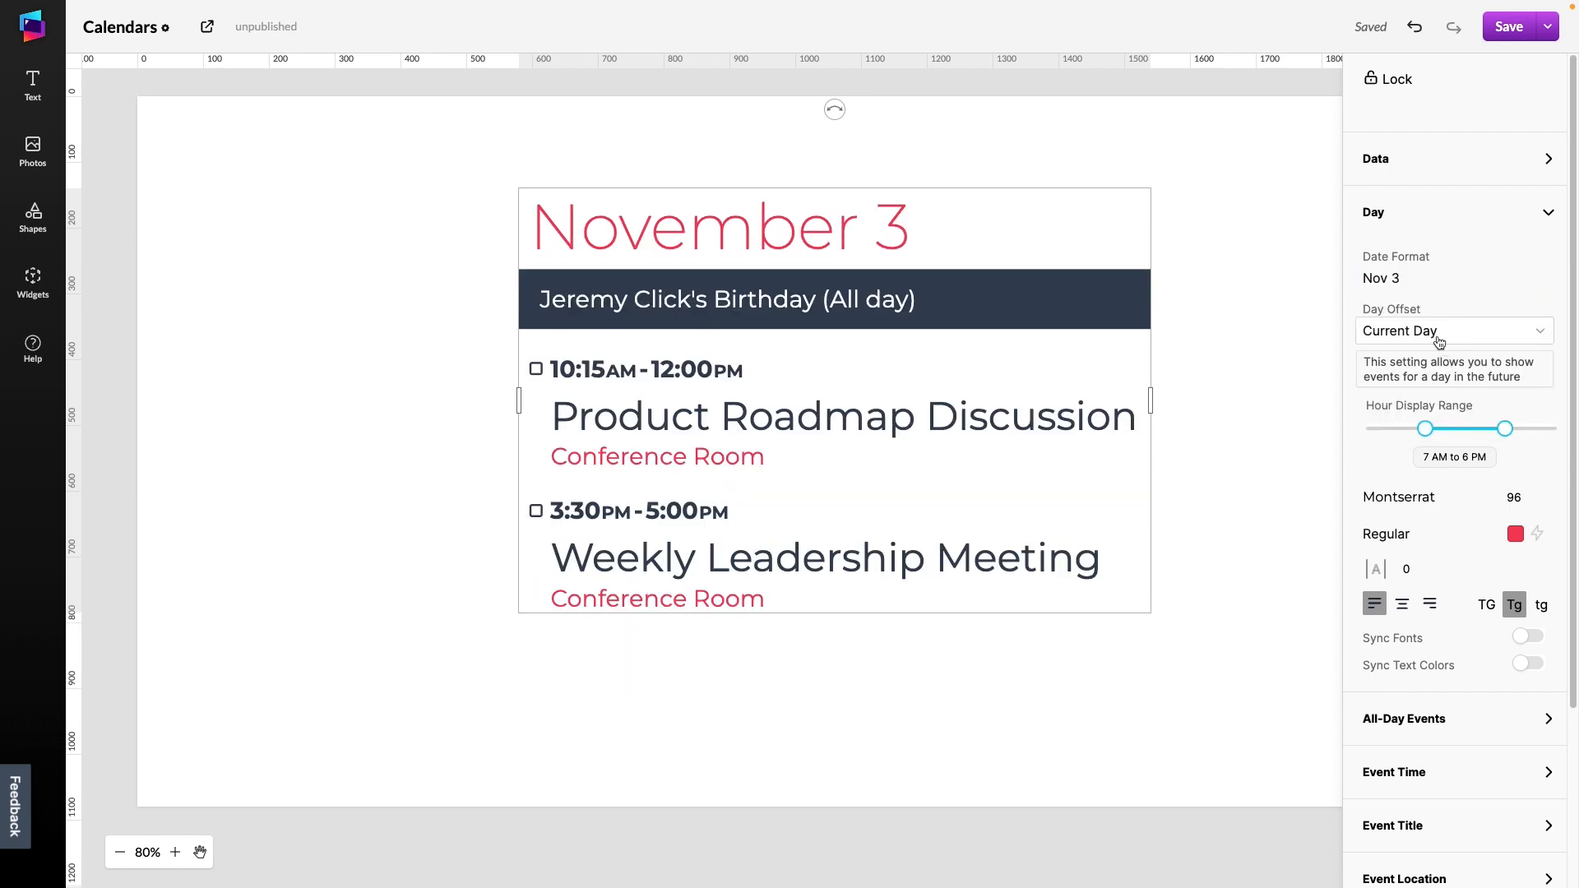
Set the Agenda's hour display range to start at 6 AM
mouse_move(1422, 431)
left_mouse_down()
mouse_move(1403, 431)
mouse_move(1416, 436)
left_mouse_up()
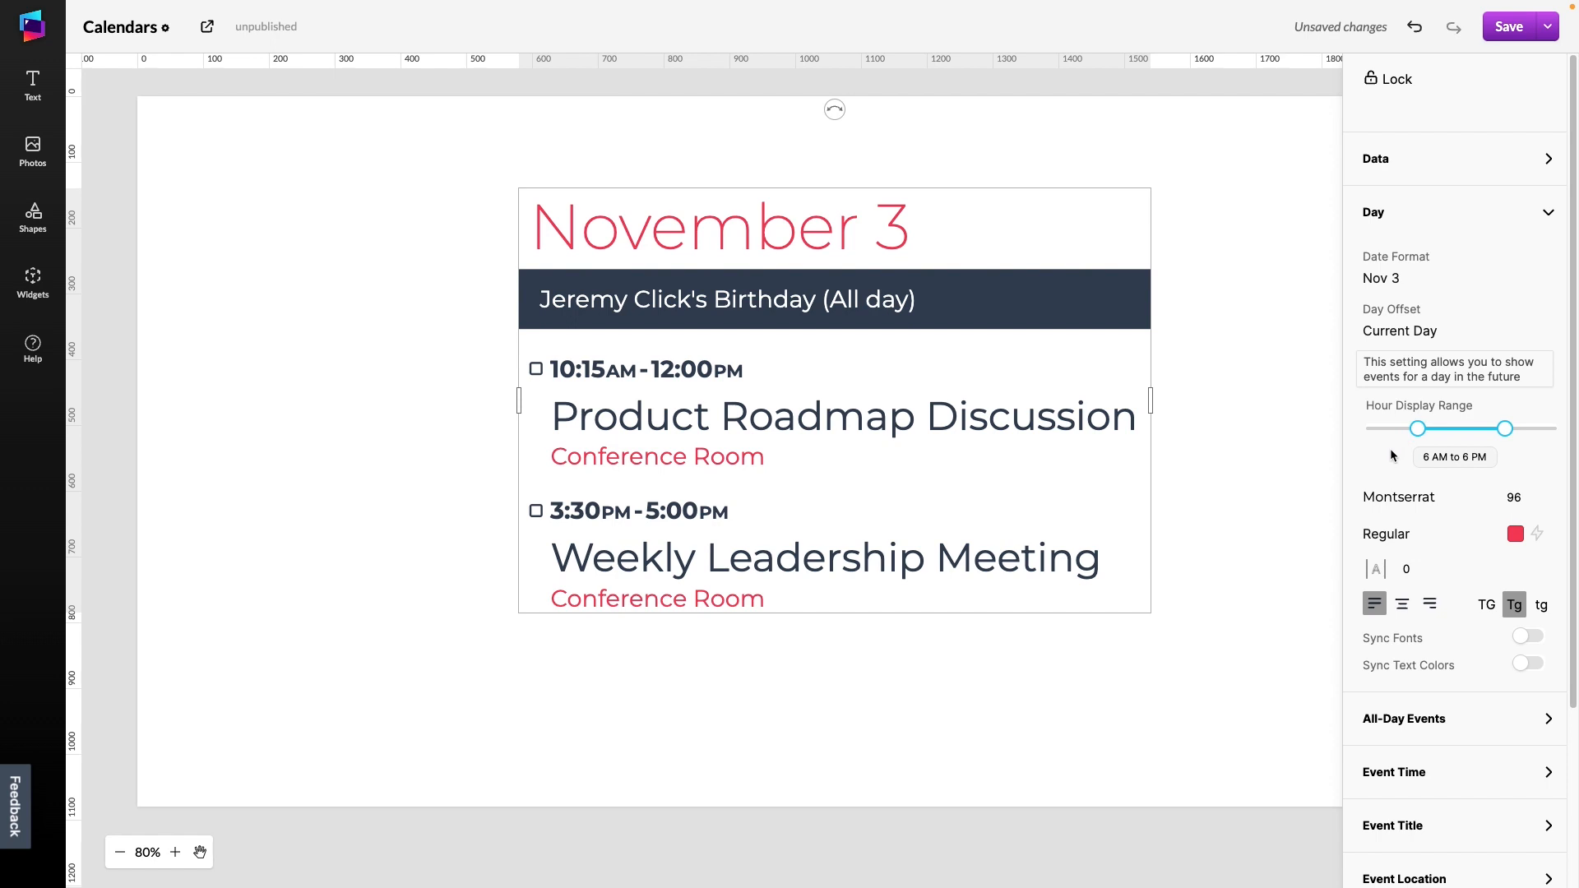
scroll(1389, 455, "down", 3)
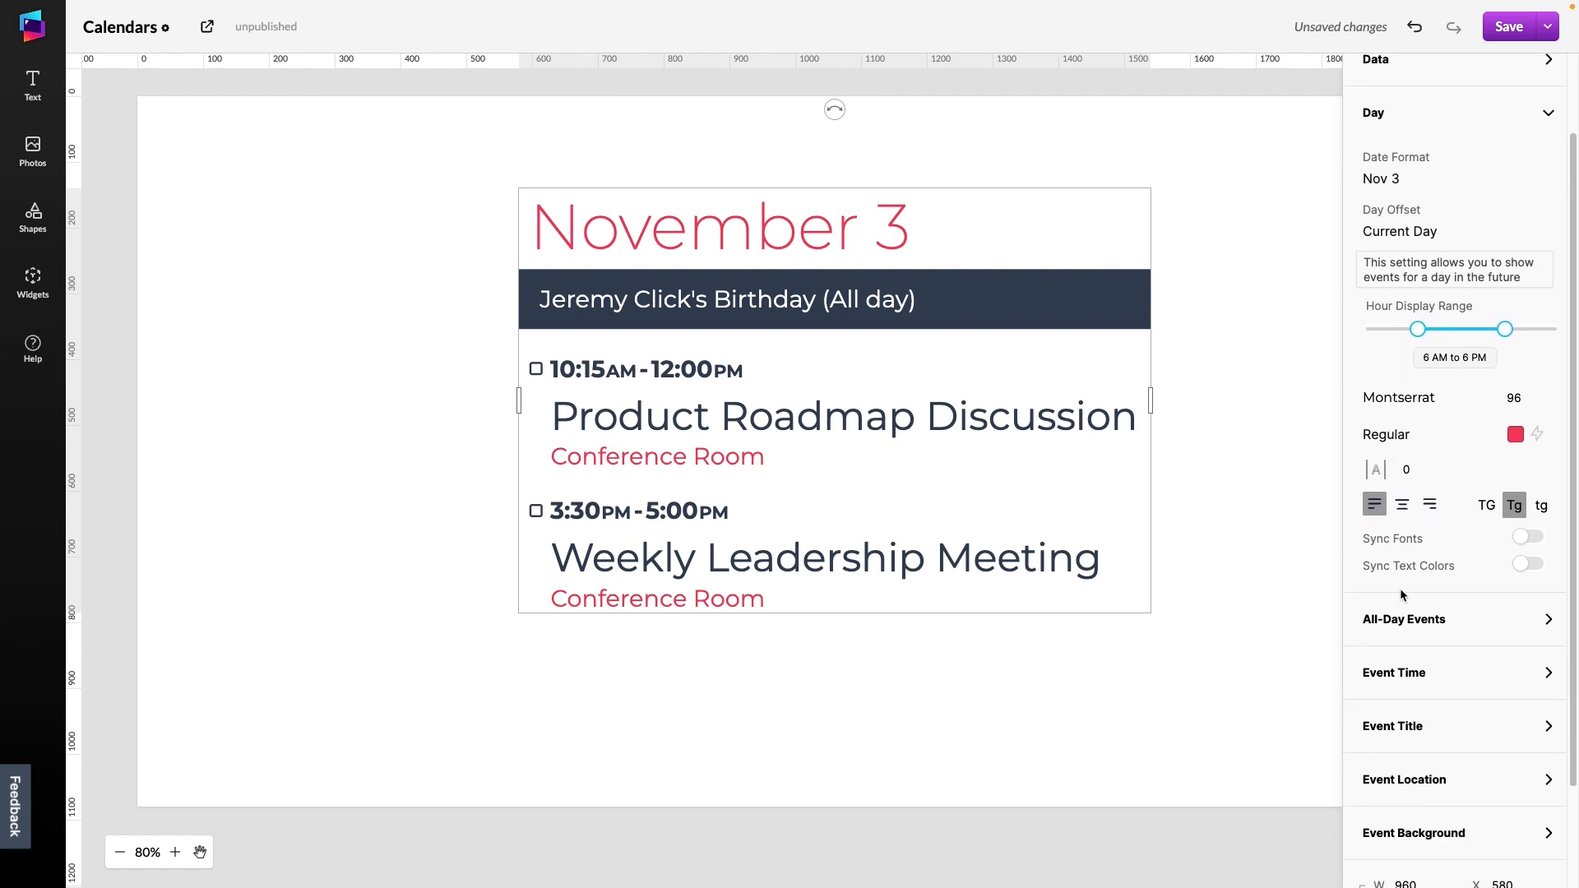
Open the Event Title settings and try a larger line height before setting it back to 1.2
left_click(1420, 727)
scroll(1472, 625, "down", 3)
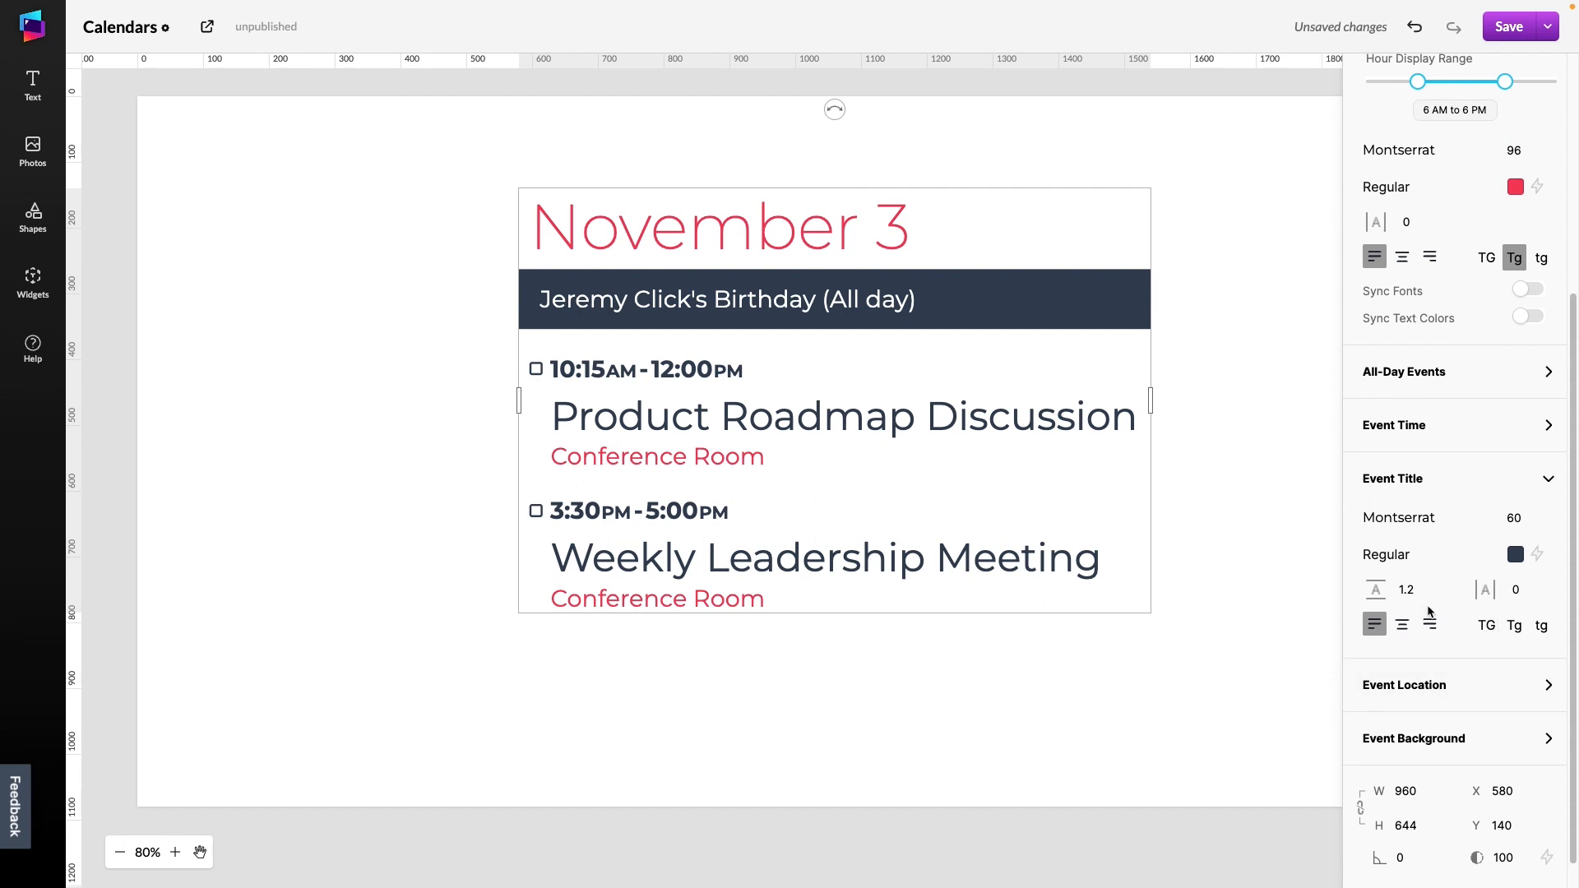
left_click(1428, 584)
left_click(1428, 584)
left_click(1429, 584)
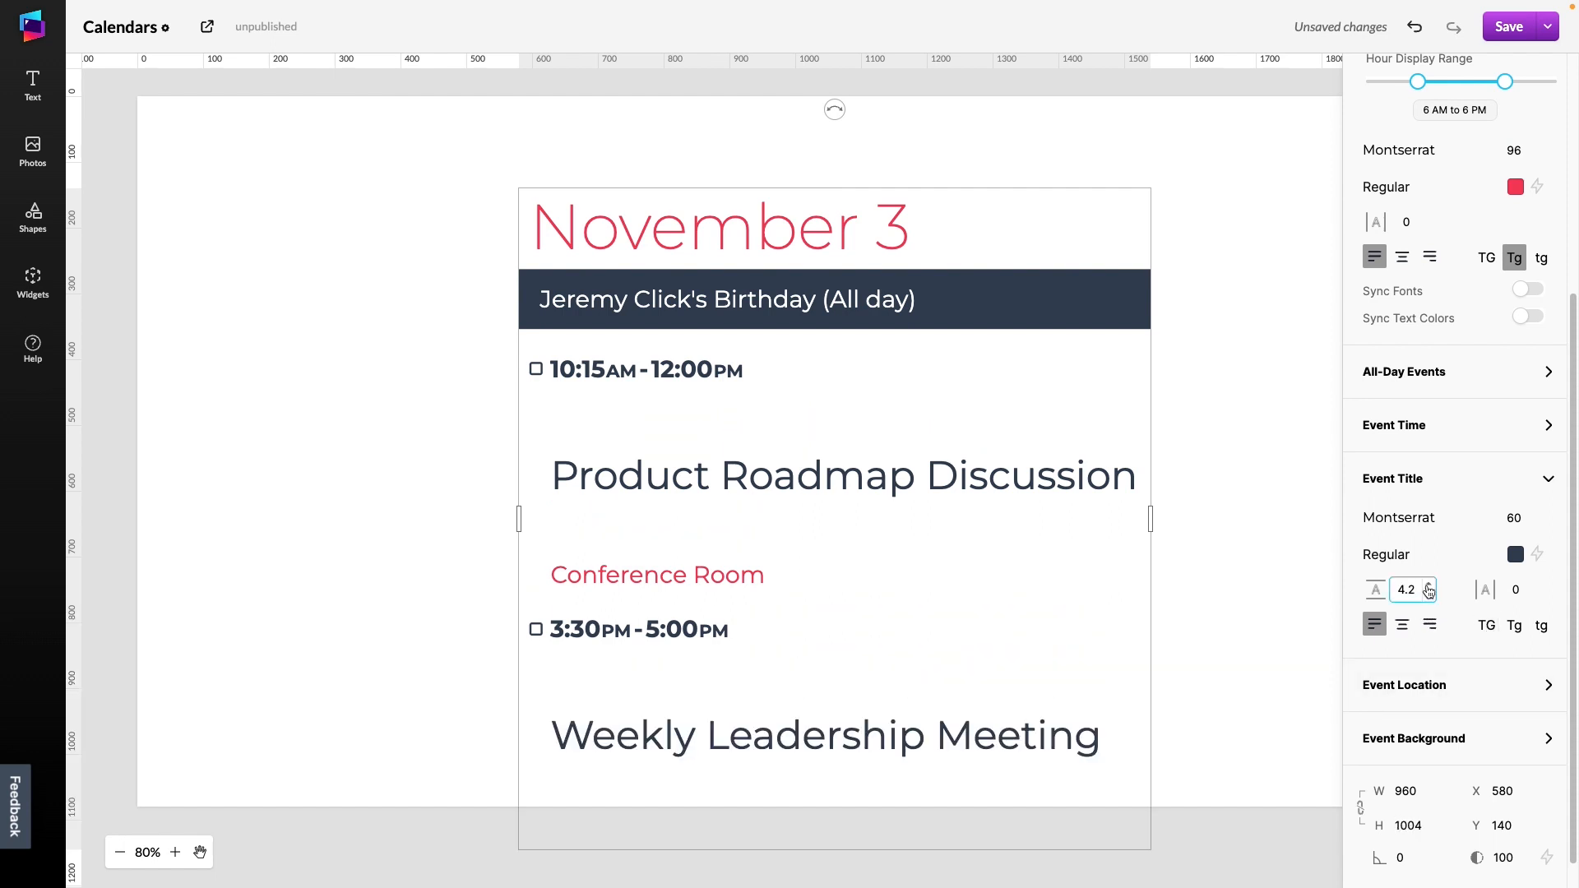
double_click(1424, 591)
type("1.2")
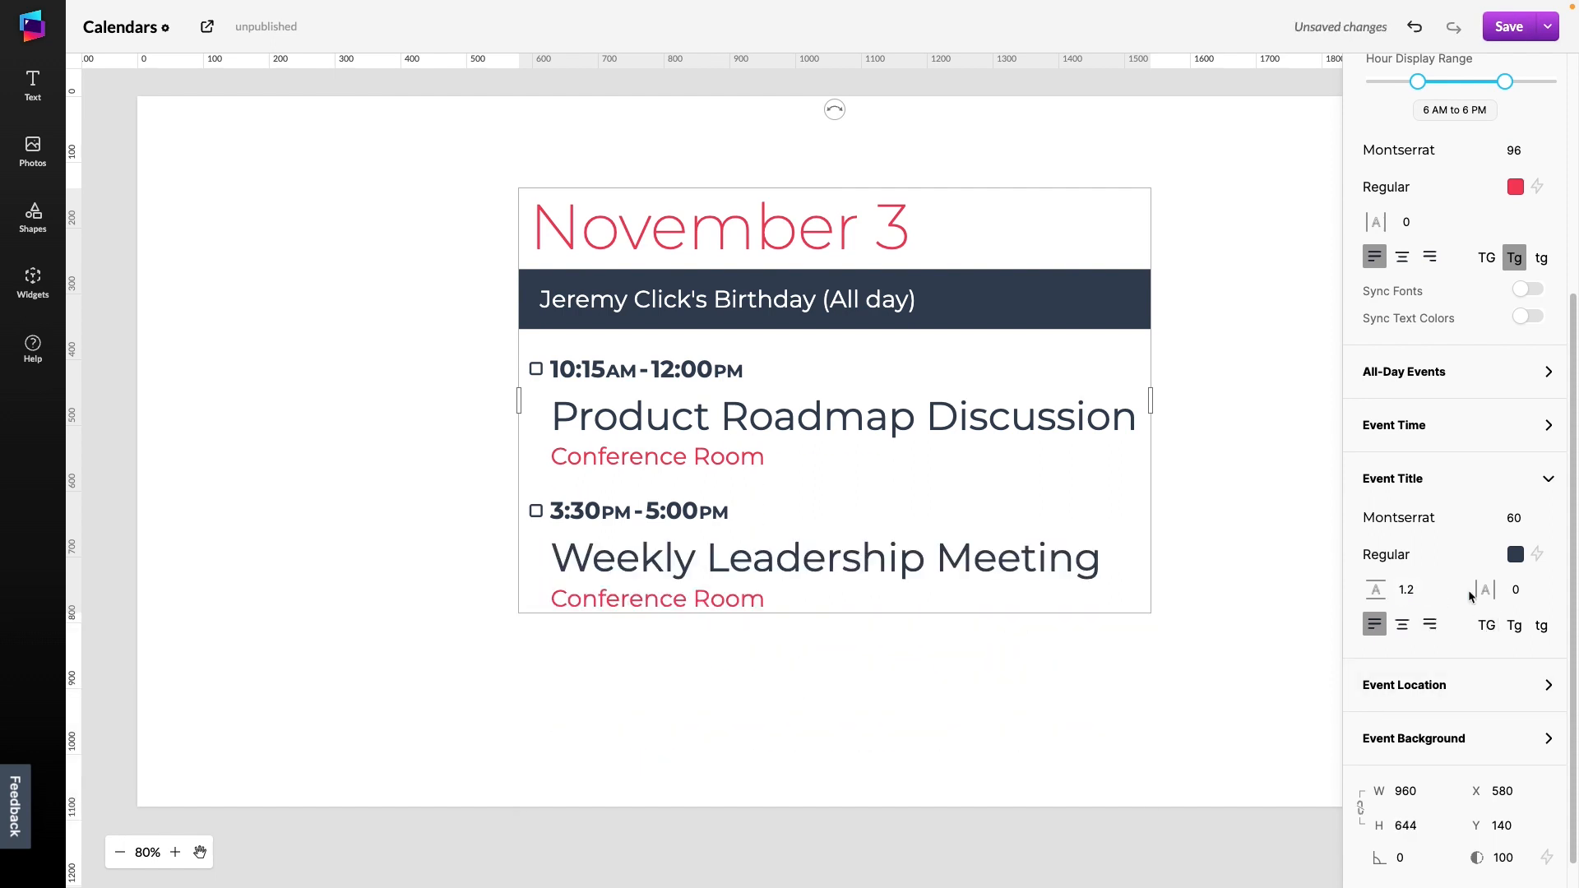
Set the event title letter spacing to -1
left_click(1536, 596)
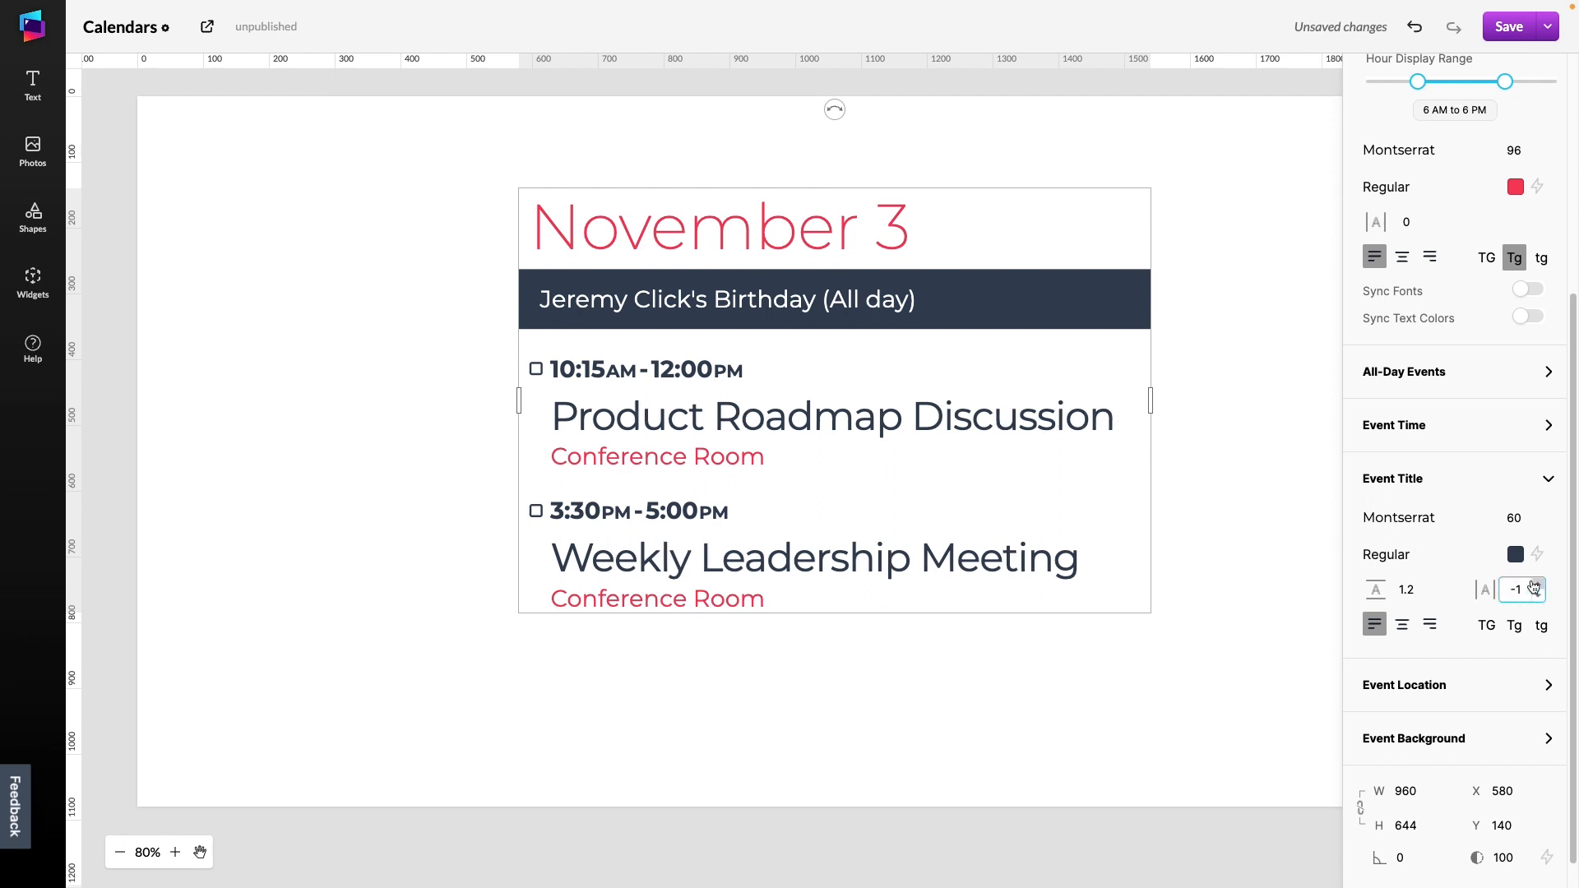
left_click(1537, 585)
left_click(1537, 601)
left_click(1537, 601)
left_click(1537, 601)
left_click(1536, 601)
left_click(1537, 601)
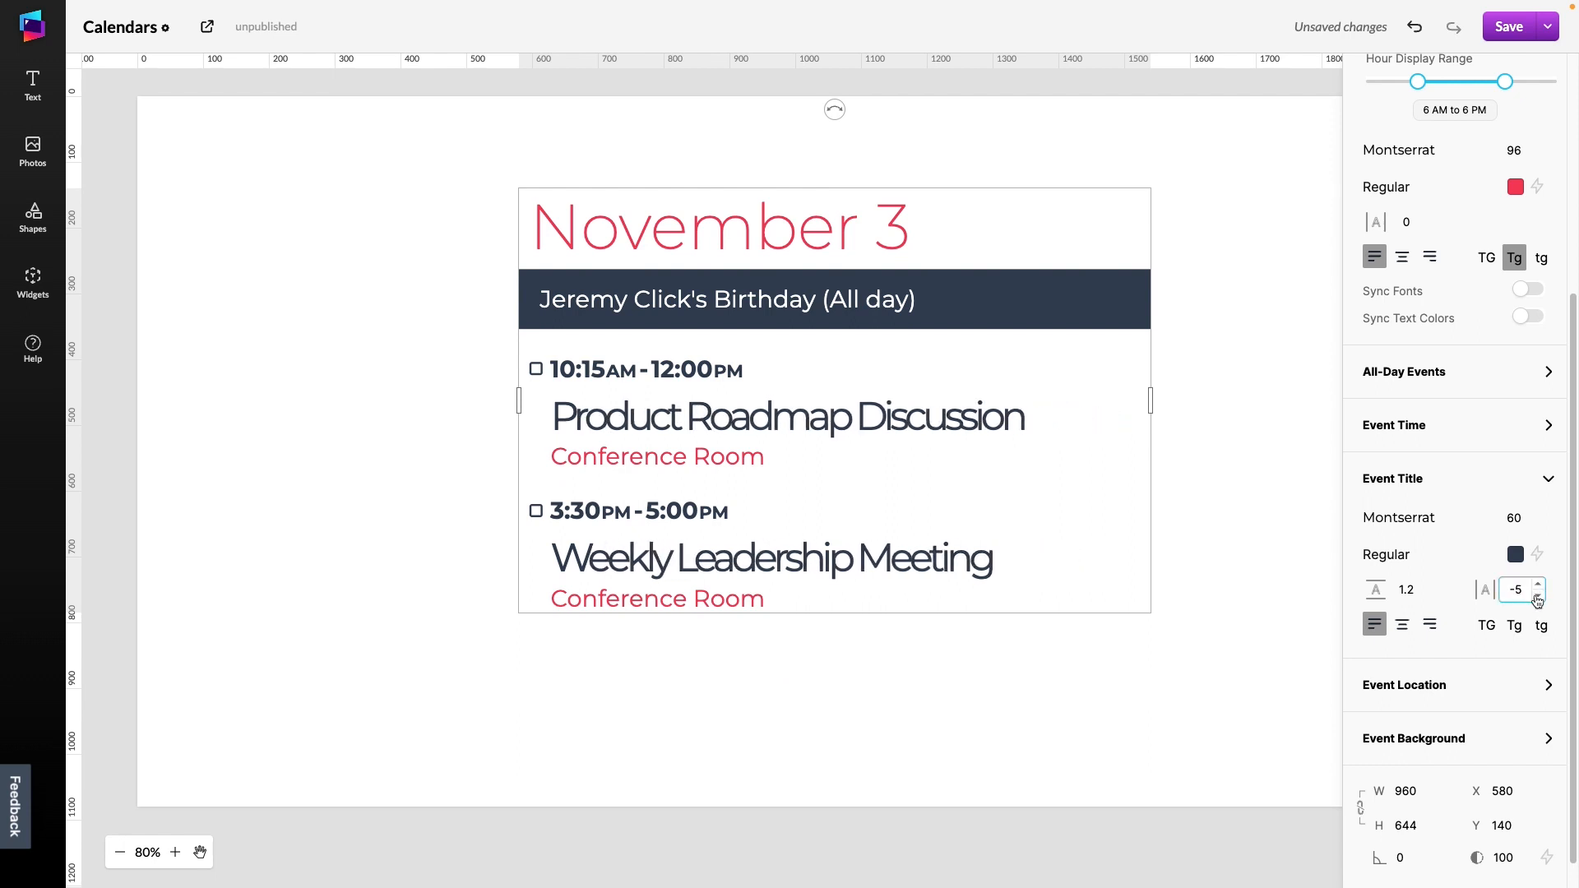
left_click(1537, 585)
left_click(1537, 585)
left_click(1537, 585)
left_click(1537, 584)
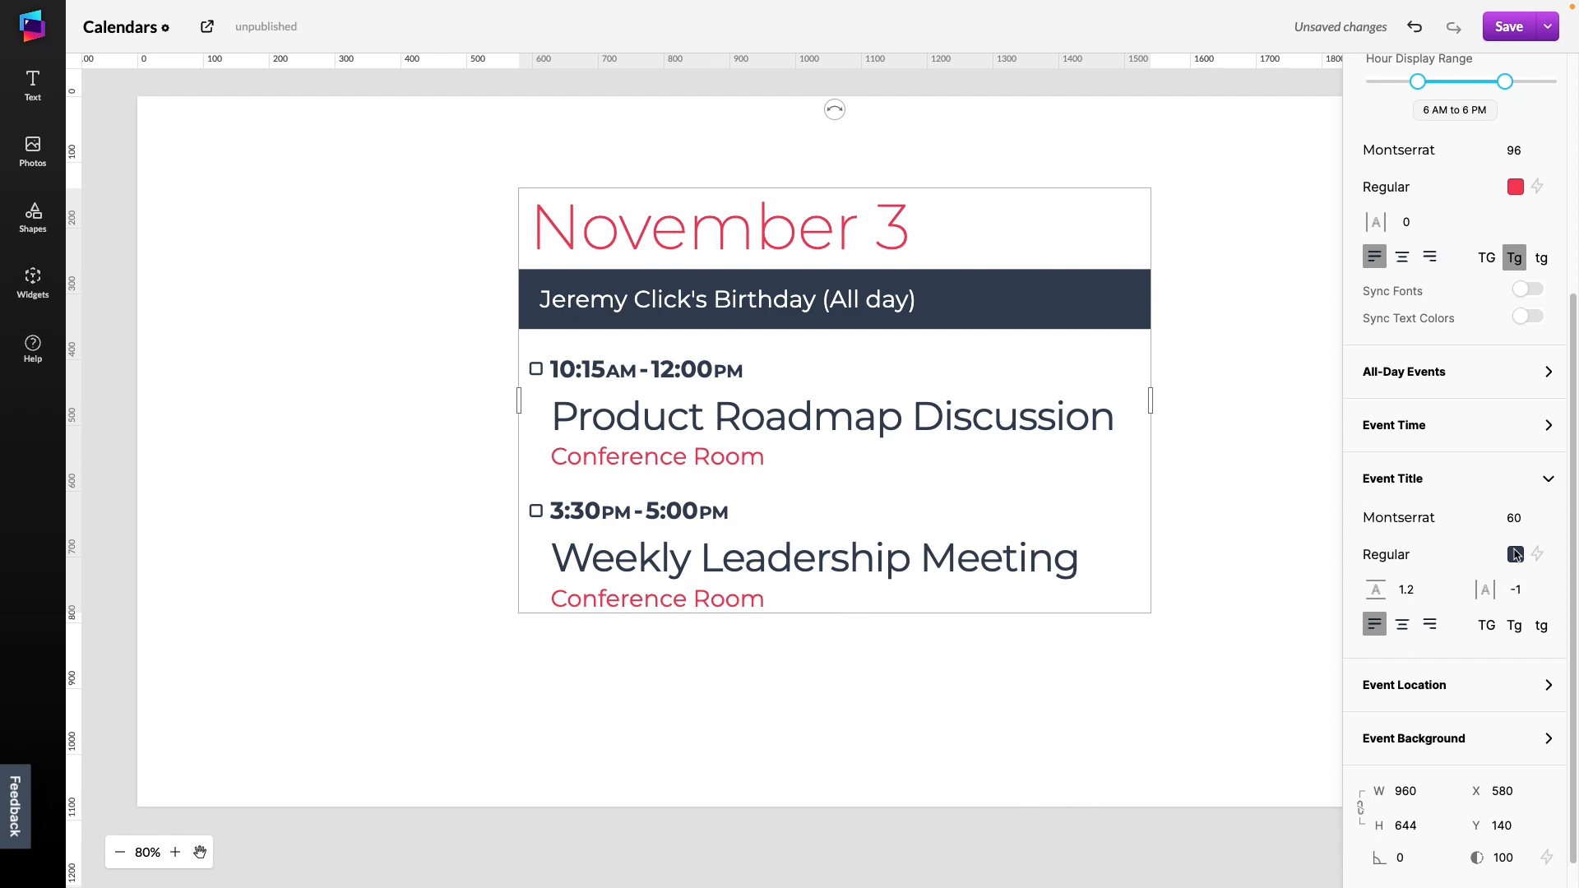
Delete the Agenda widget from the canvas
left_click(980, 422)
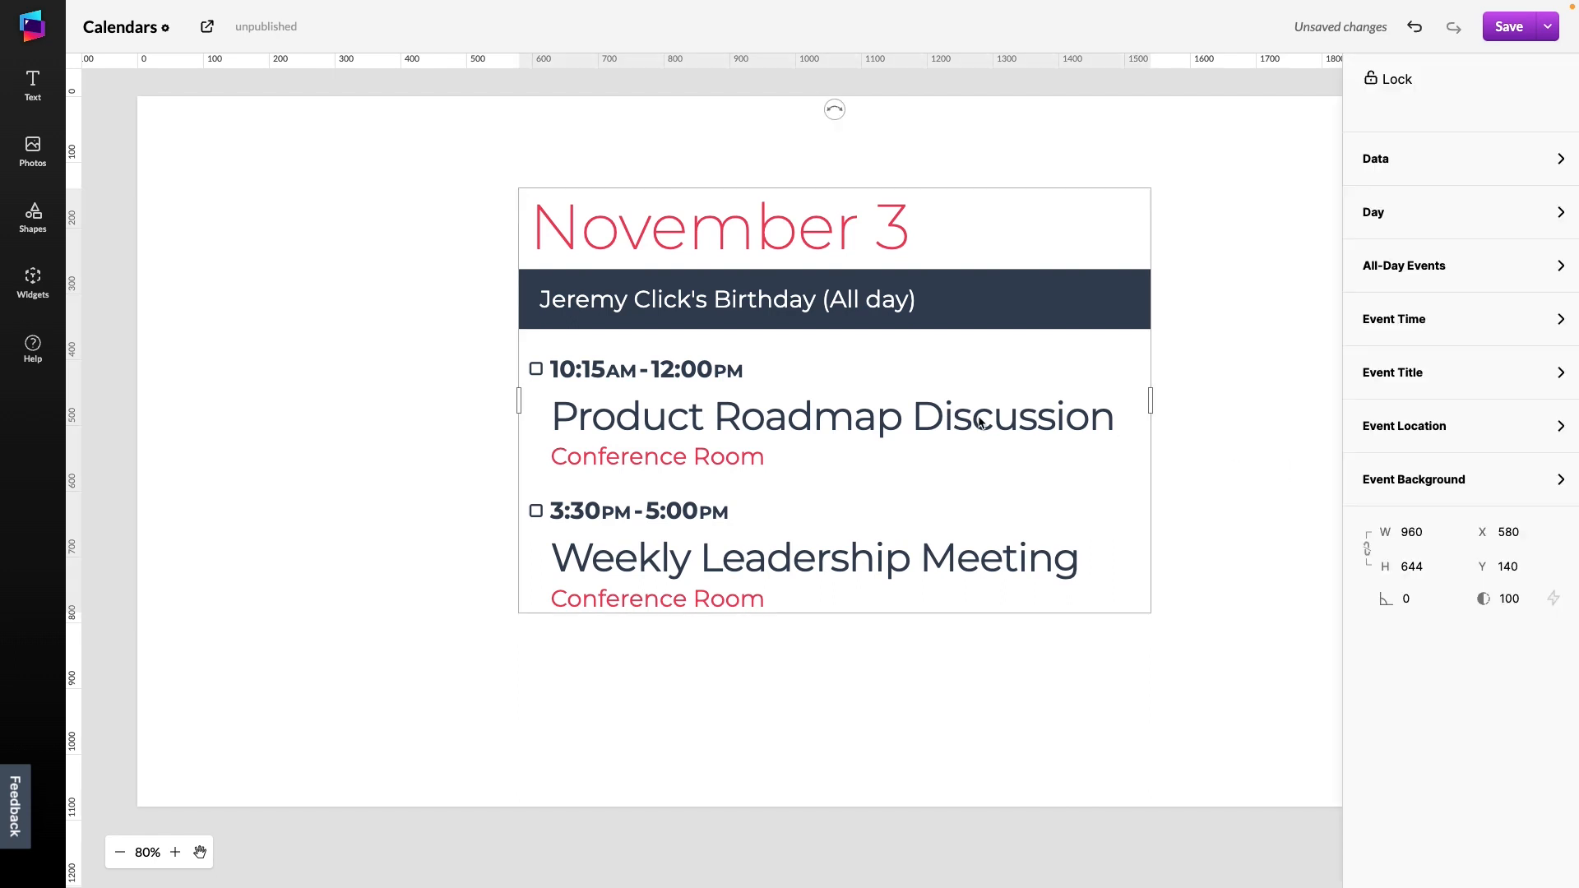
key("Delete")
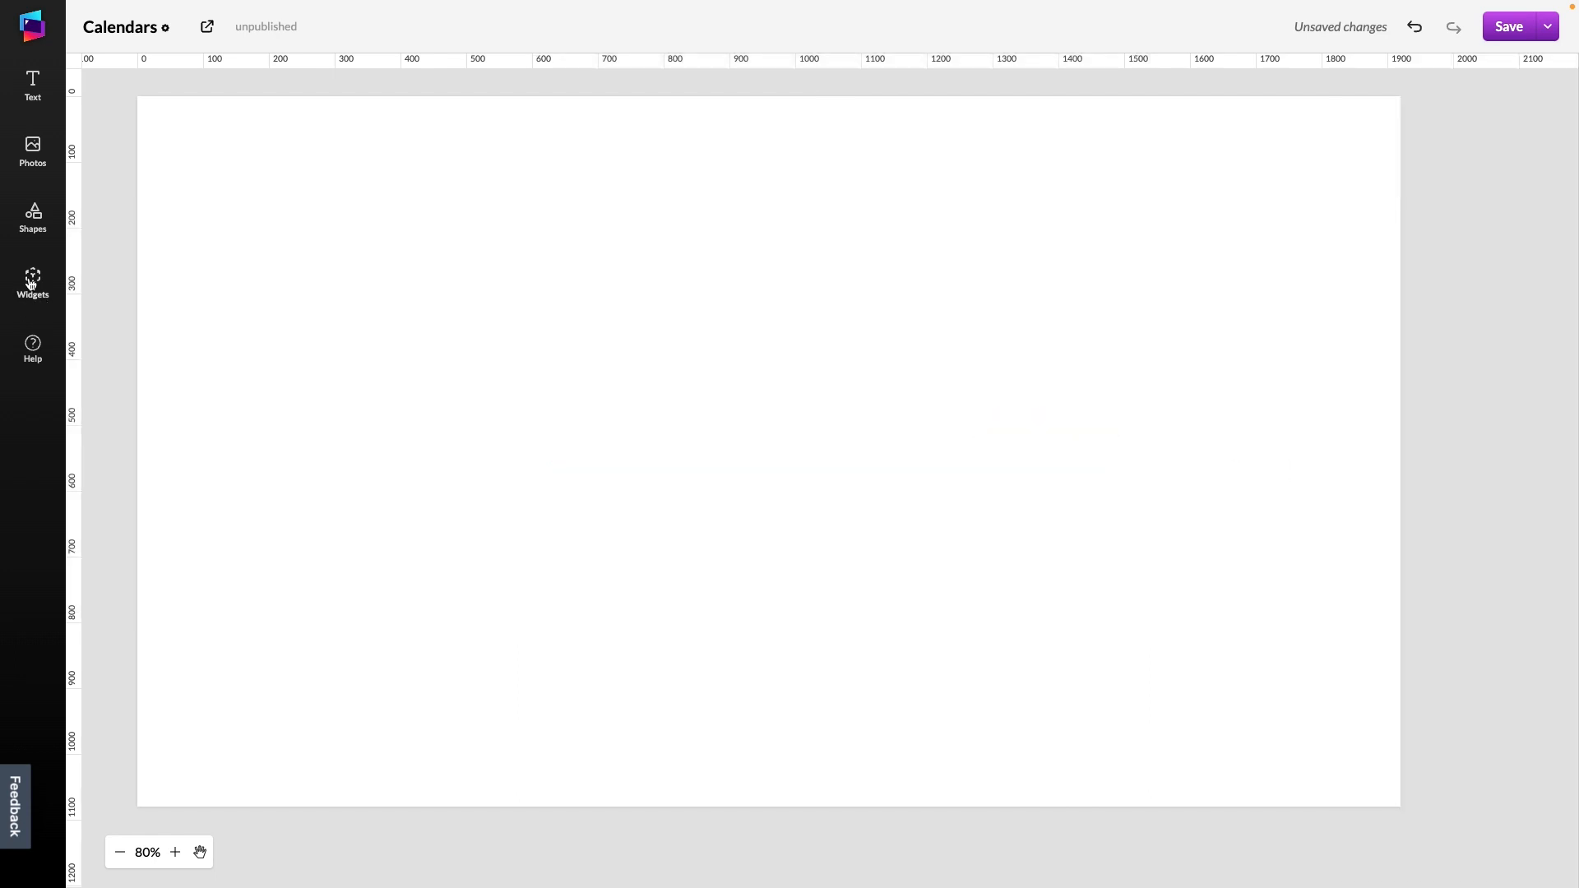
Add a Week widget to the canvas
left_click(33, 282)
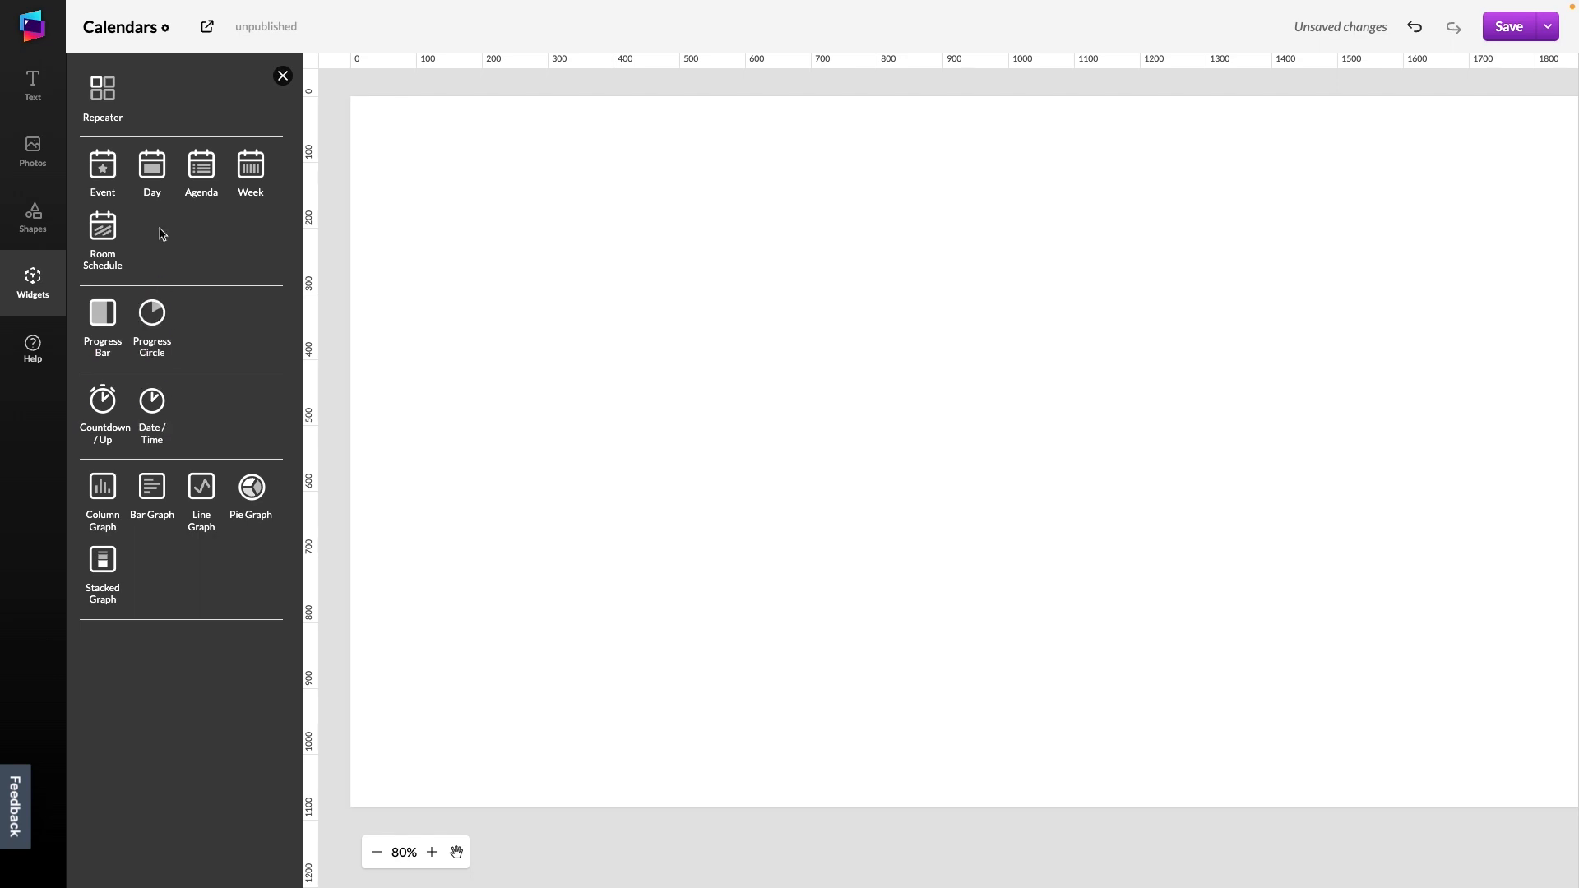
left_click(251, 167)
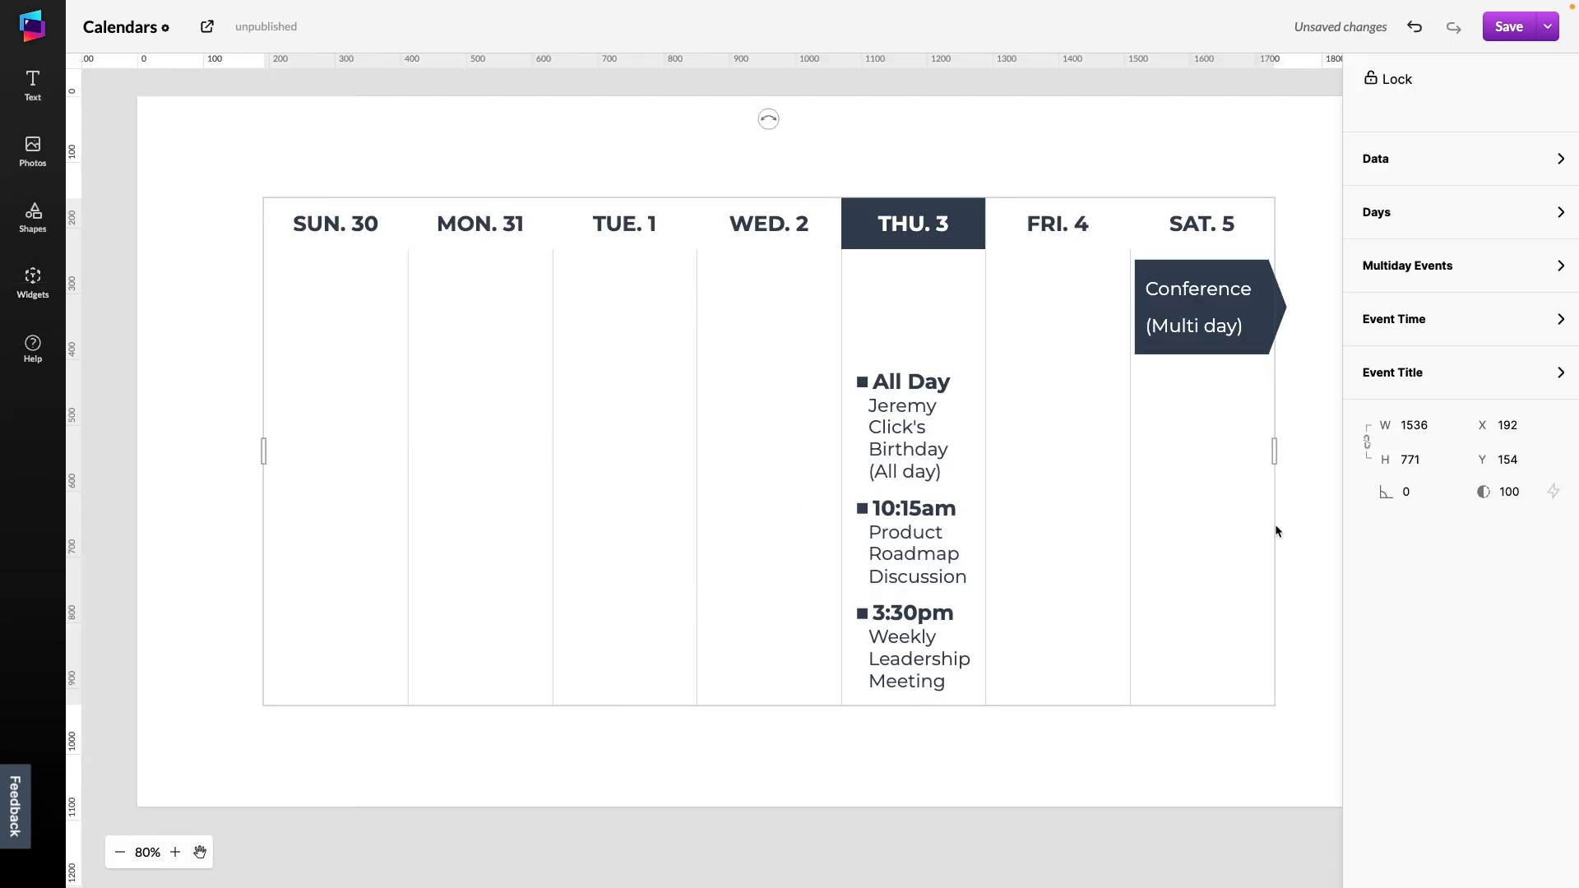
Try the Week widget's offset at Three Weeks Ahead, then set it back to Current Week
left_click(1450, 216)
left_click(1439, 280)
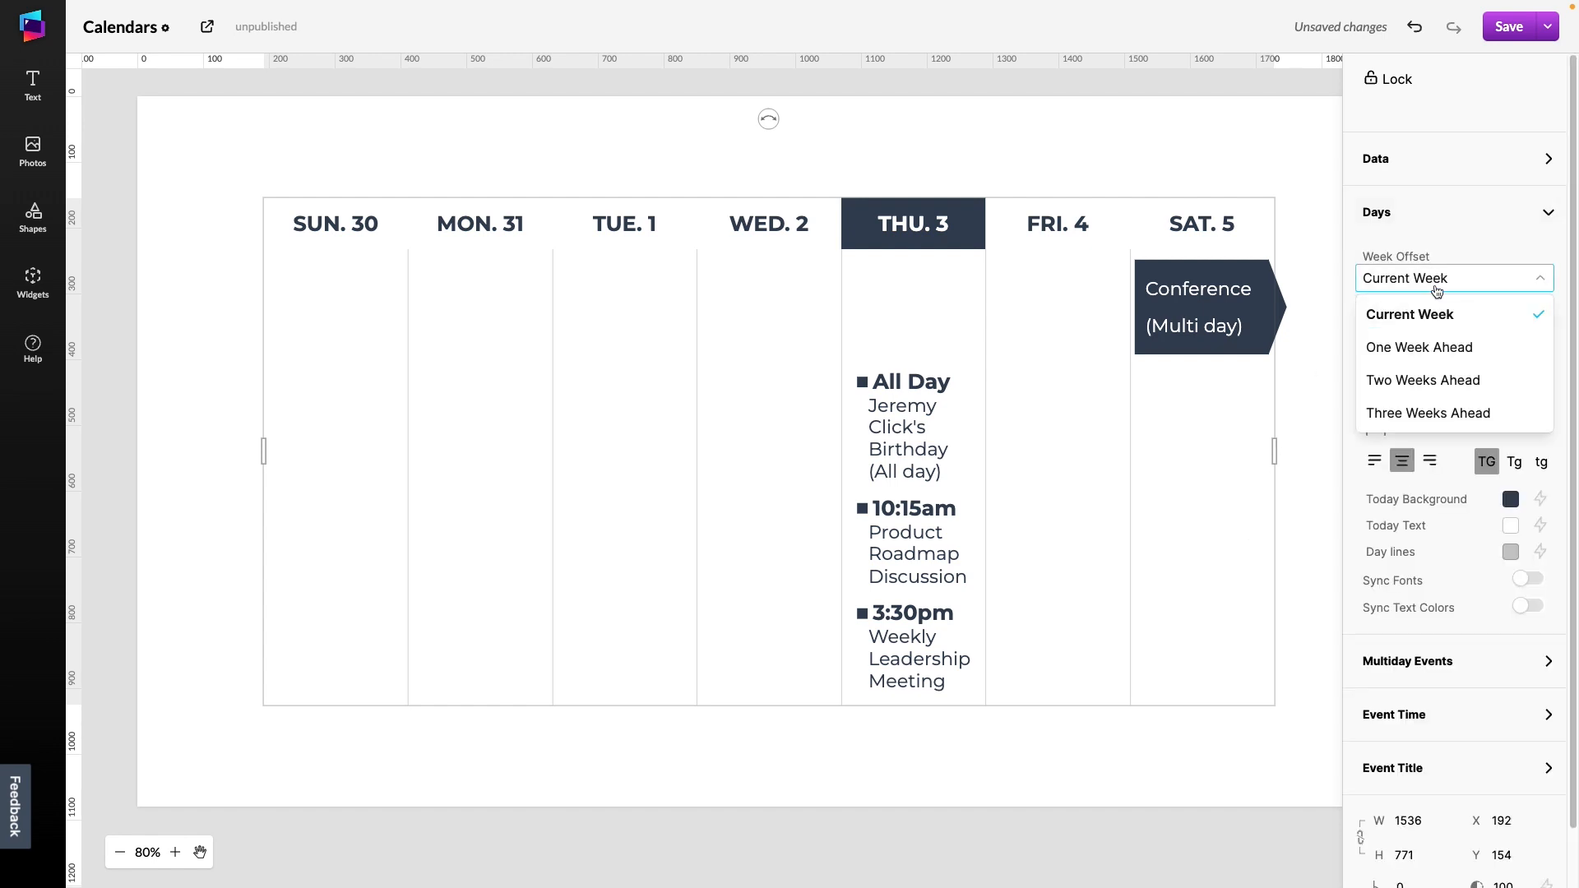
left_click(1431, 413)
left_click(1431, 277)
left_click(1429, 313)
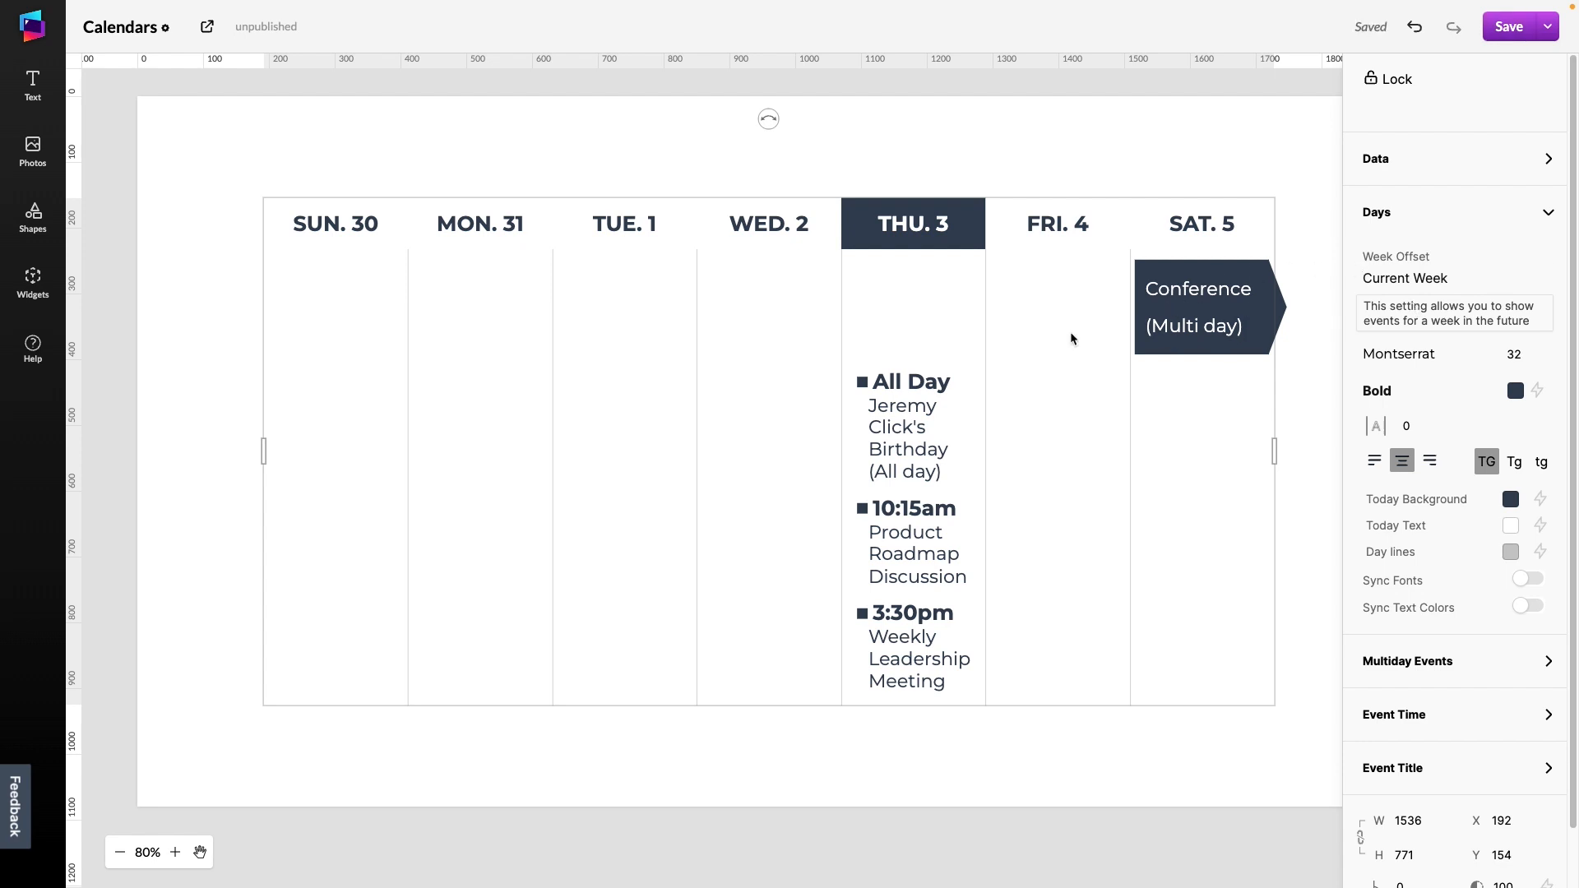
Delete the Week widget and add a Room Schedule widget, shifting it slightly to the right
key("Delete")
left_click(32, 280)
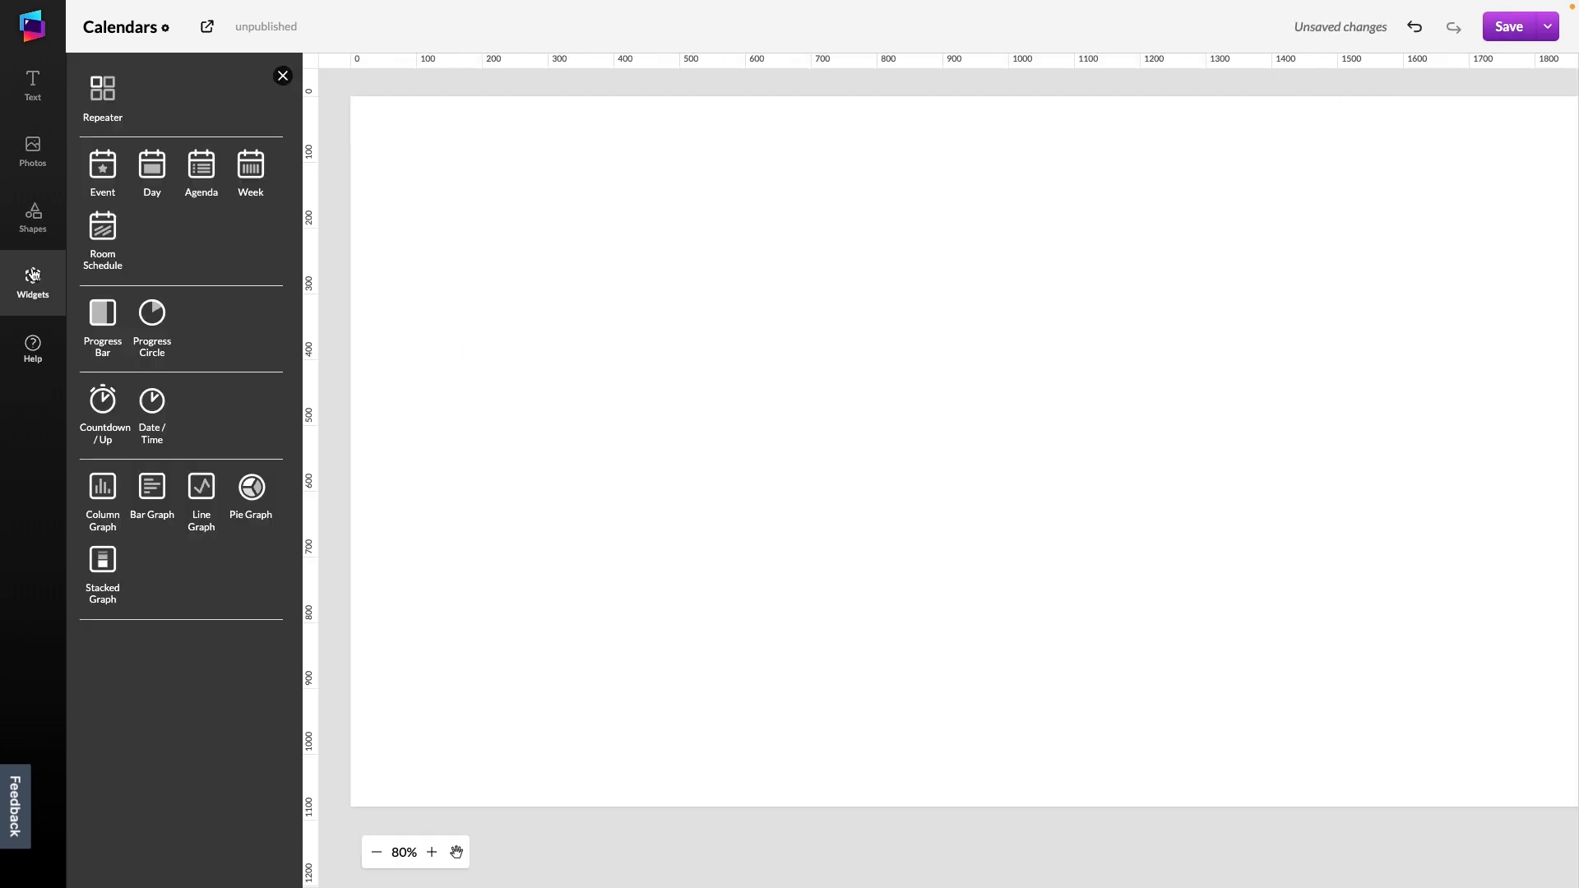
left_click(95, 249)
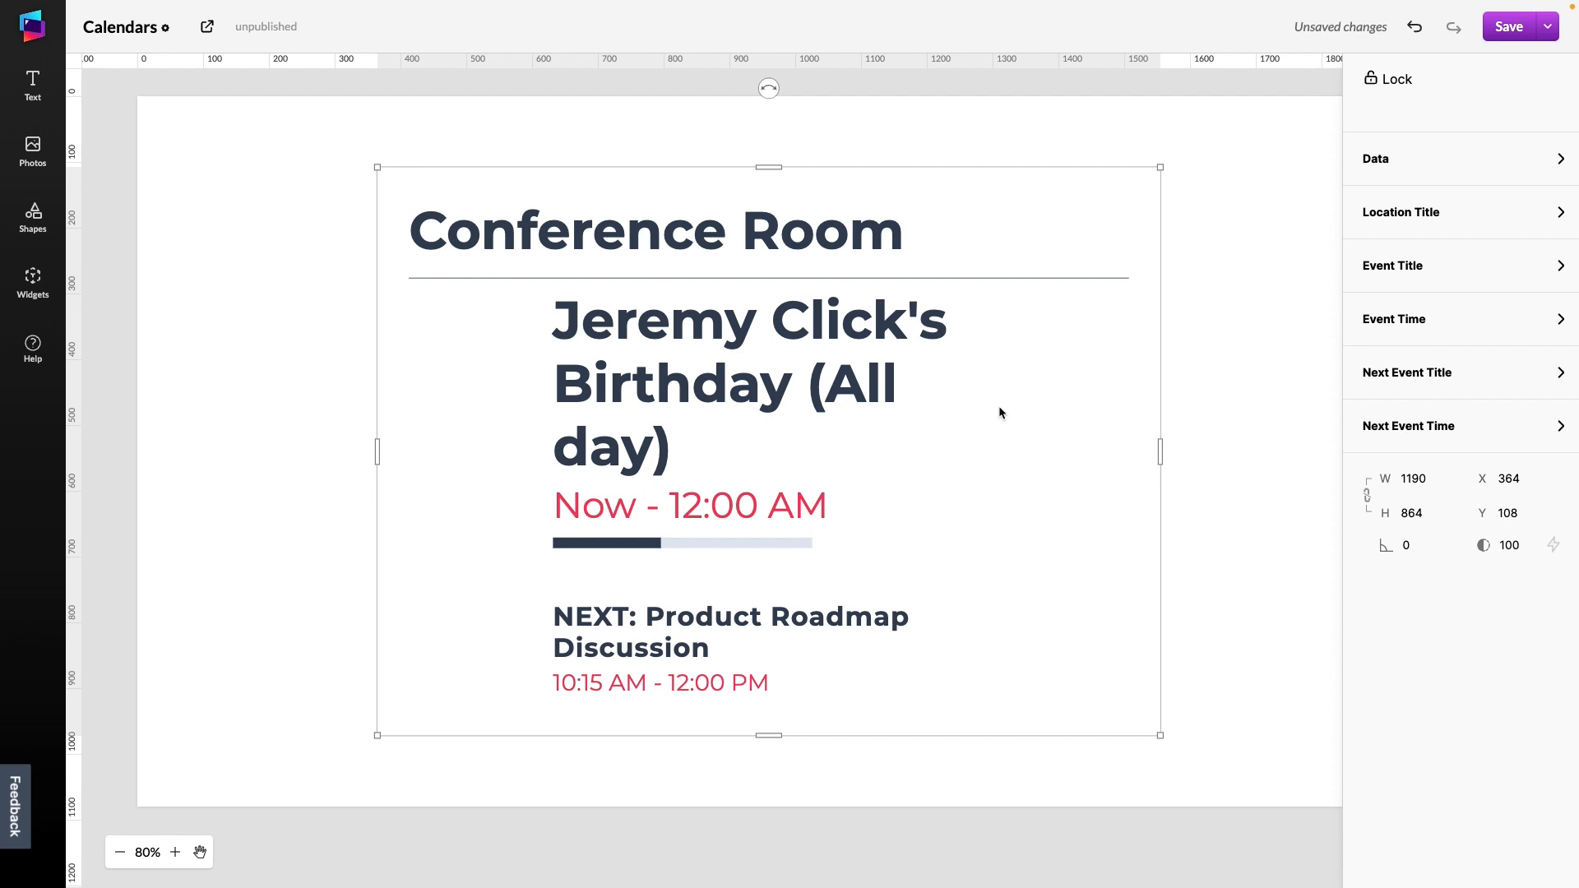
left_click_drag(1001, 405, 1050, 403)
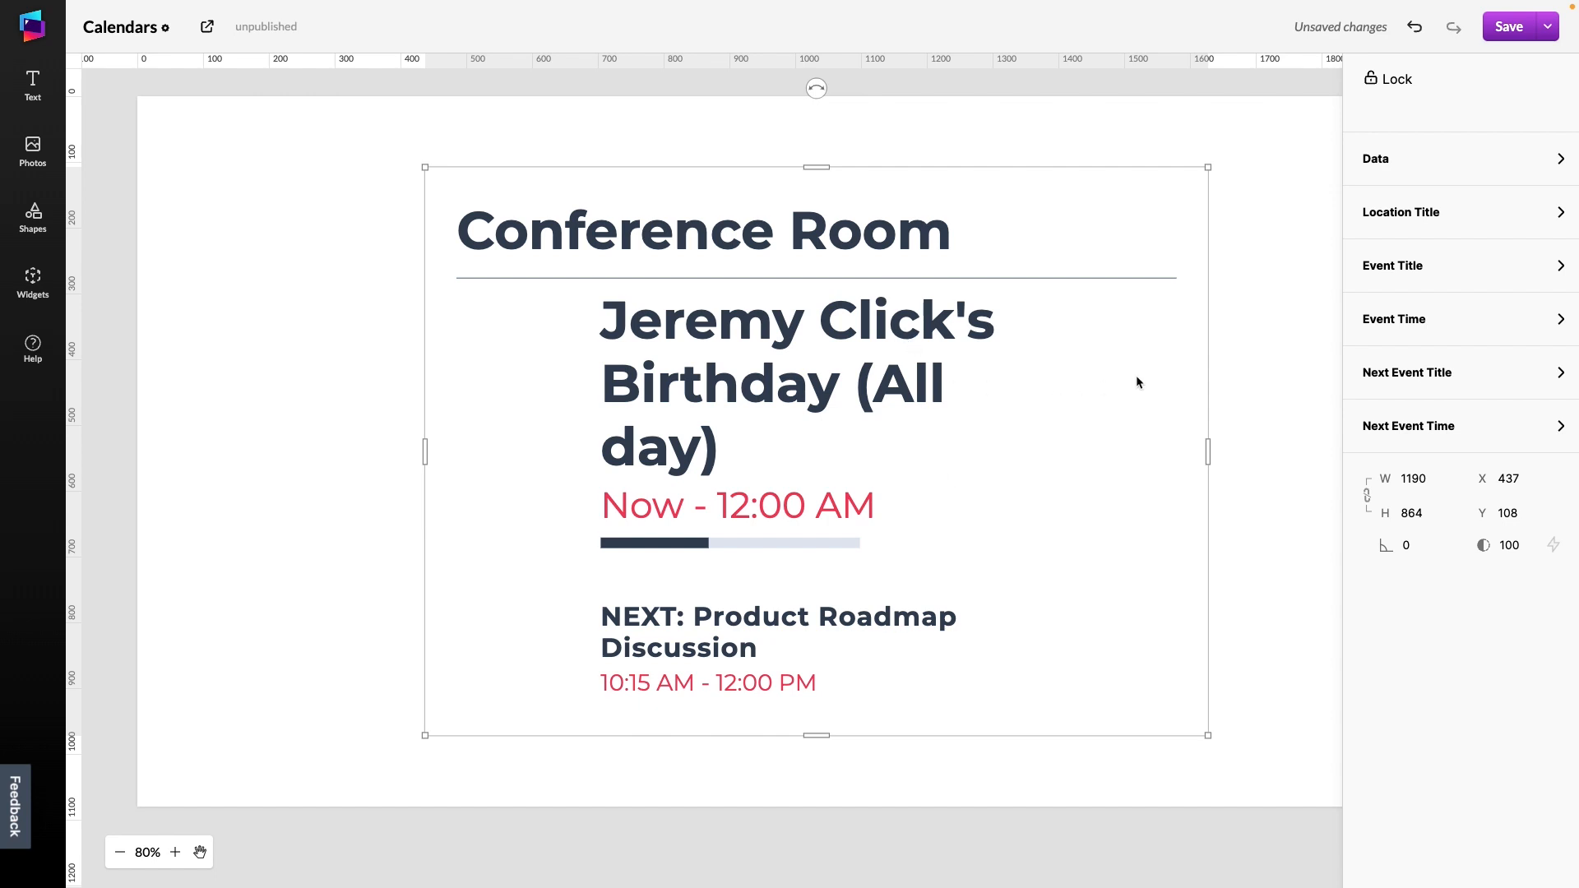
Open the Room Schedule's Event Time settings and toggle Use 24 Hour Clock on and off
left_click(1424, 319)
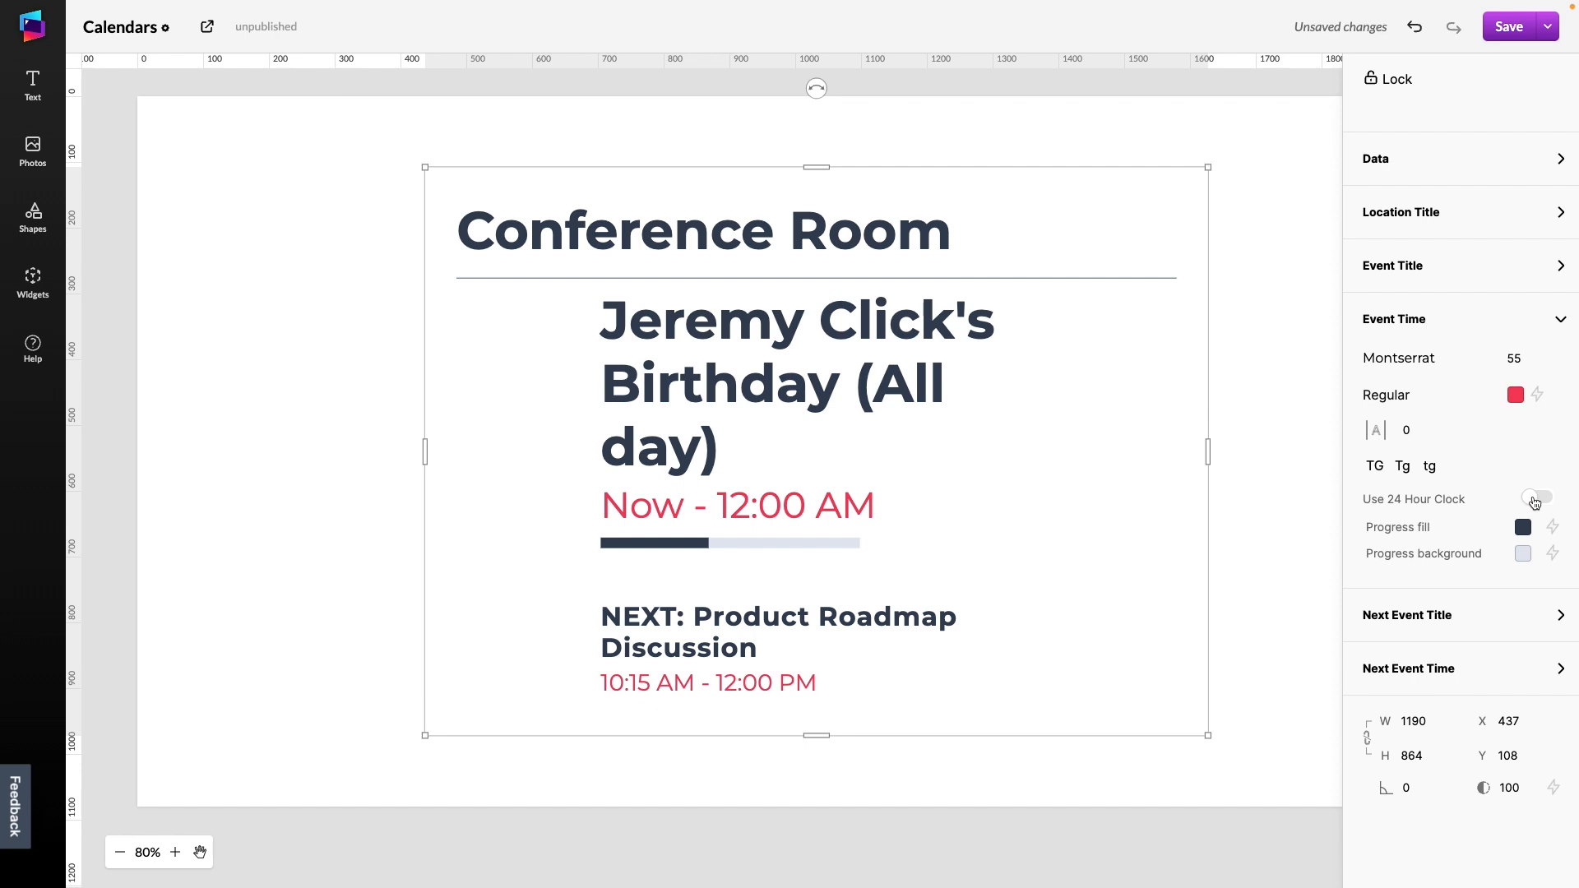
left_click(1535, 499)
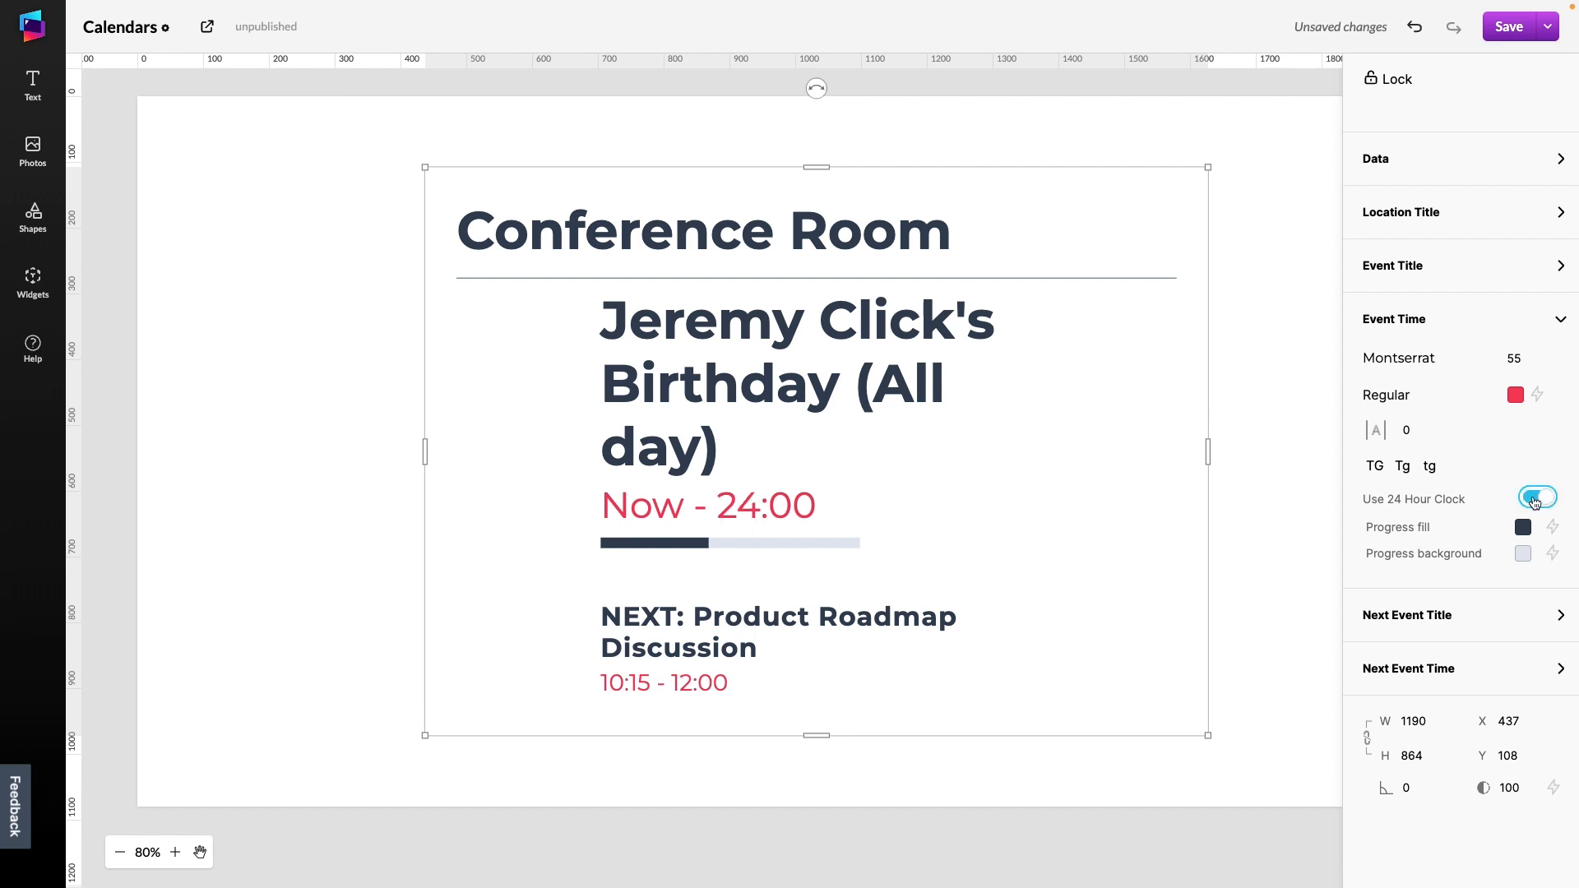
left_click(1534, 499)
left_click(1534, 499)
left_click(1535, 498)
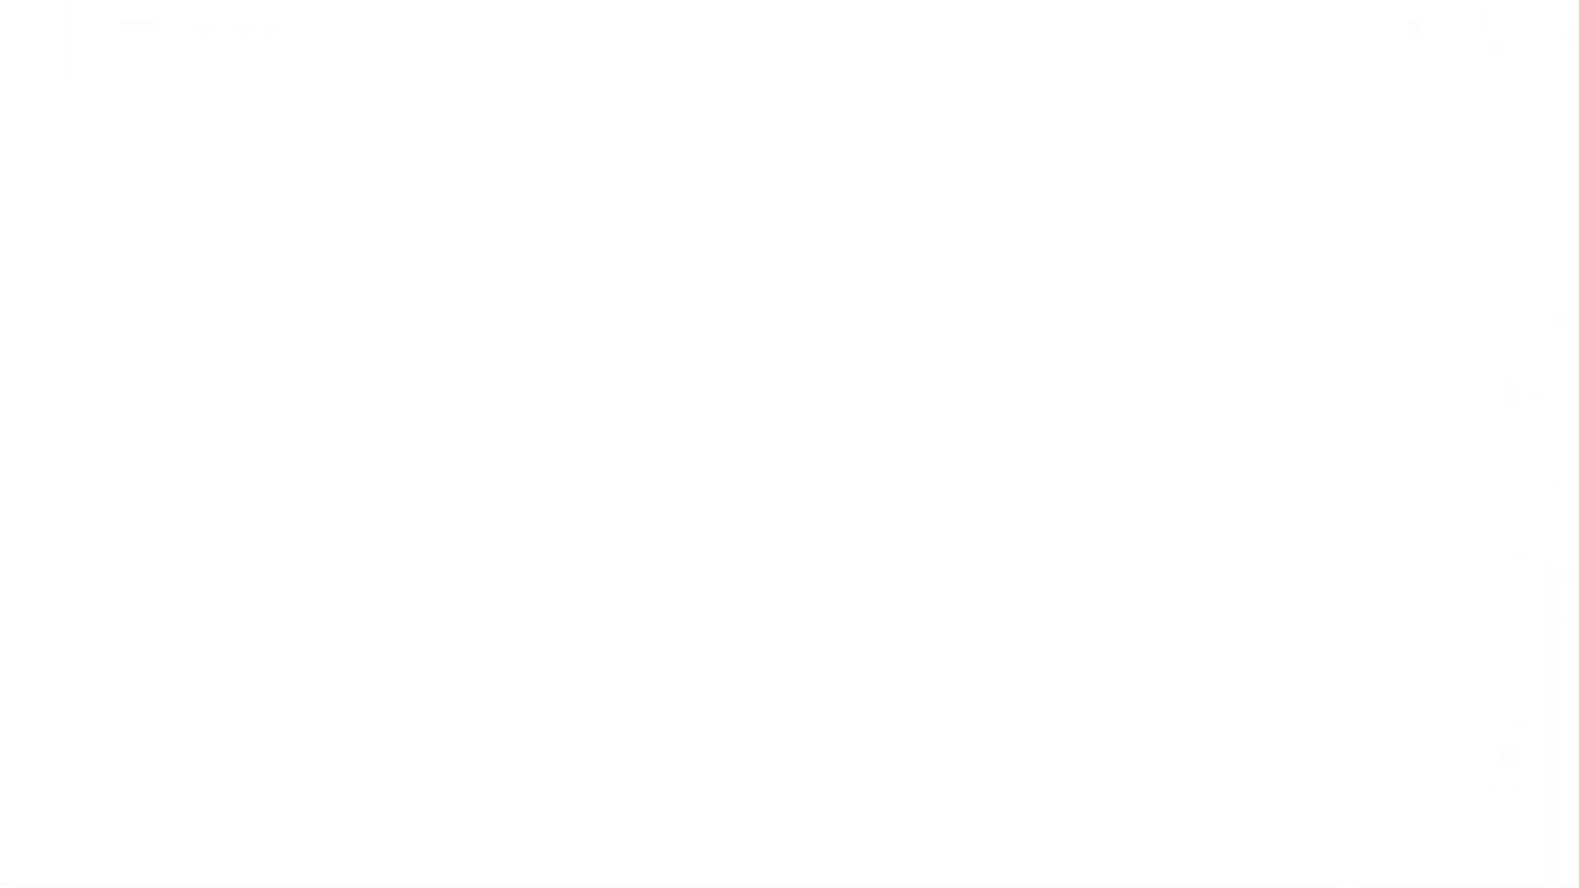